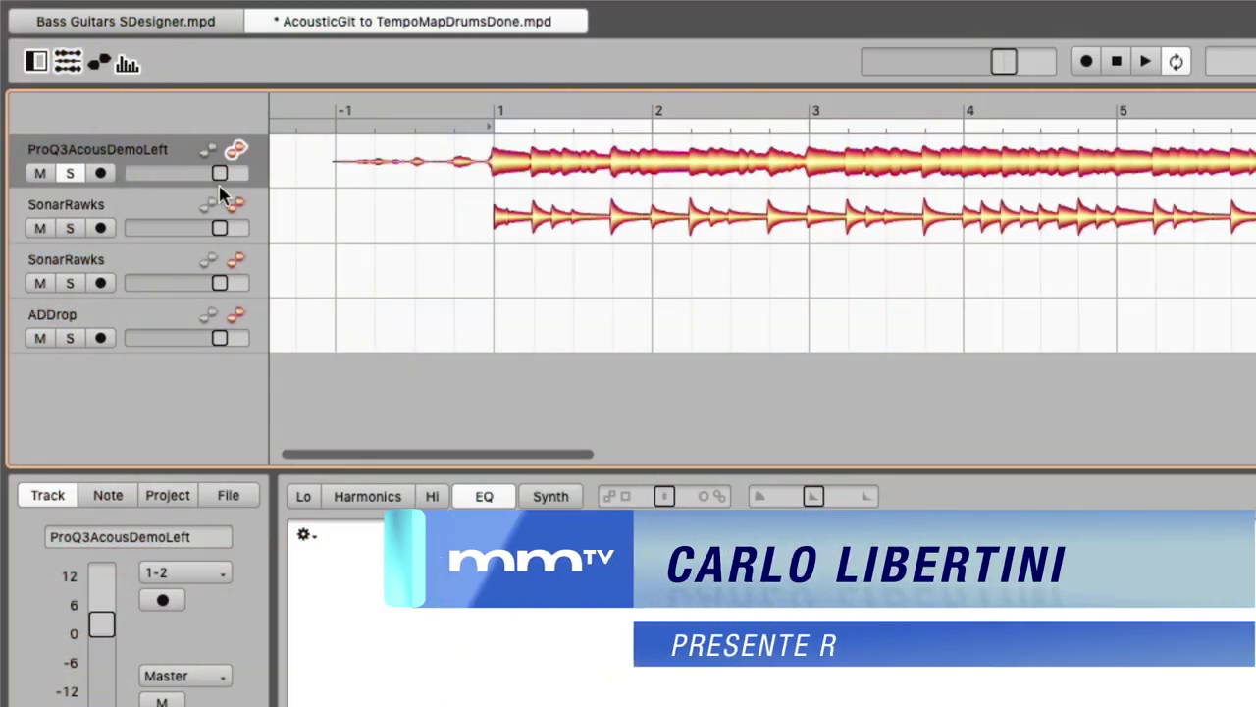
Step: Open a compact Note Editor above the EQ spectrum, keeping the top guitar track editable
{"action": "left_click", "coordinate": [128, 63]}
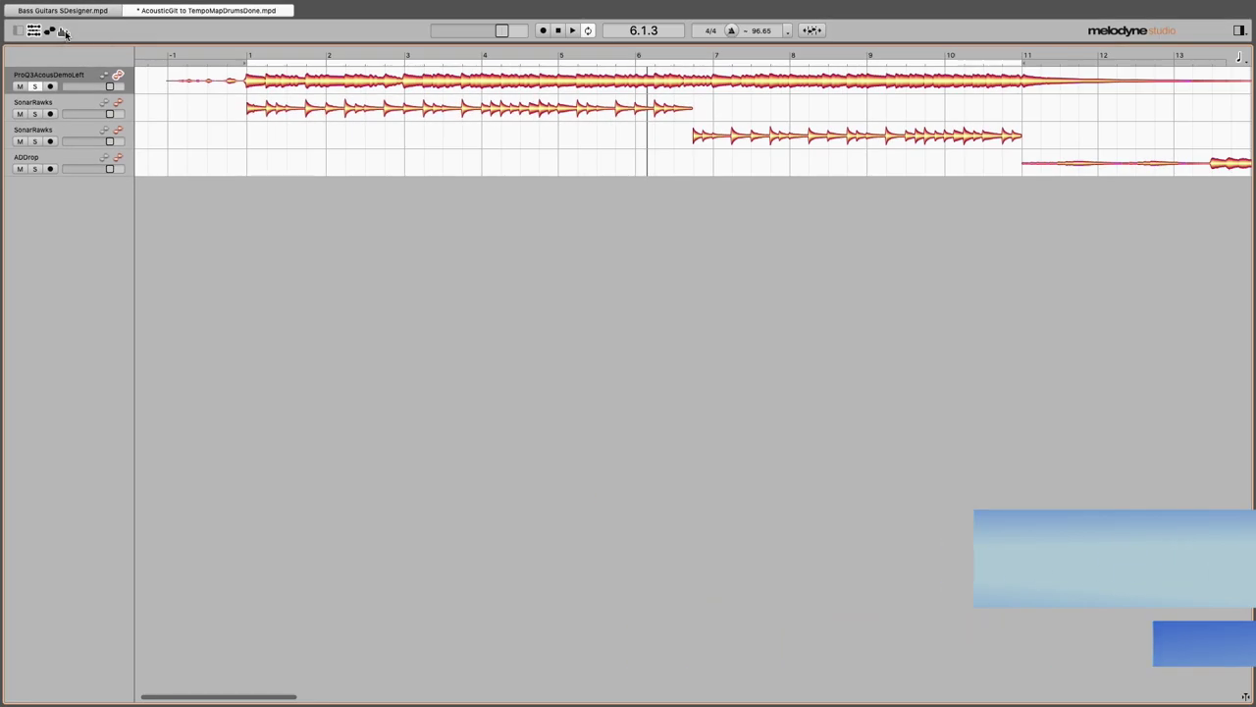
{"action": "left_click", "coordinate": [127, 64]}
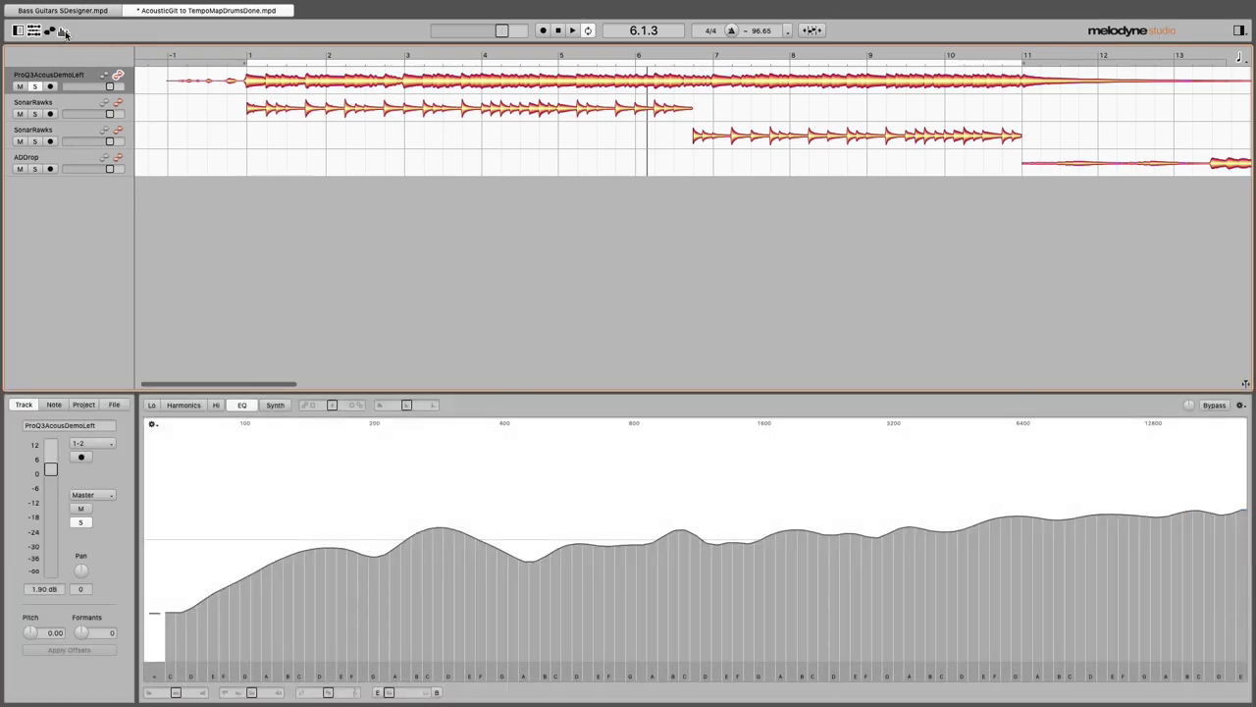
{"action": "left_click", "coordinate": [49, 32]}
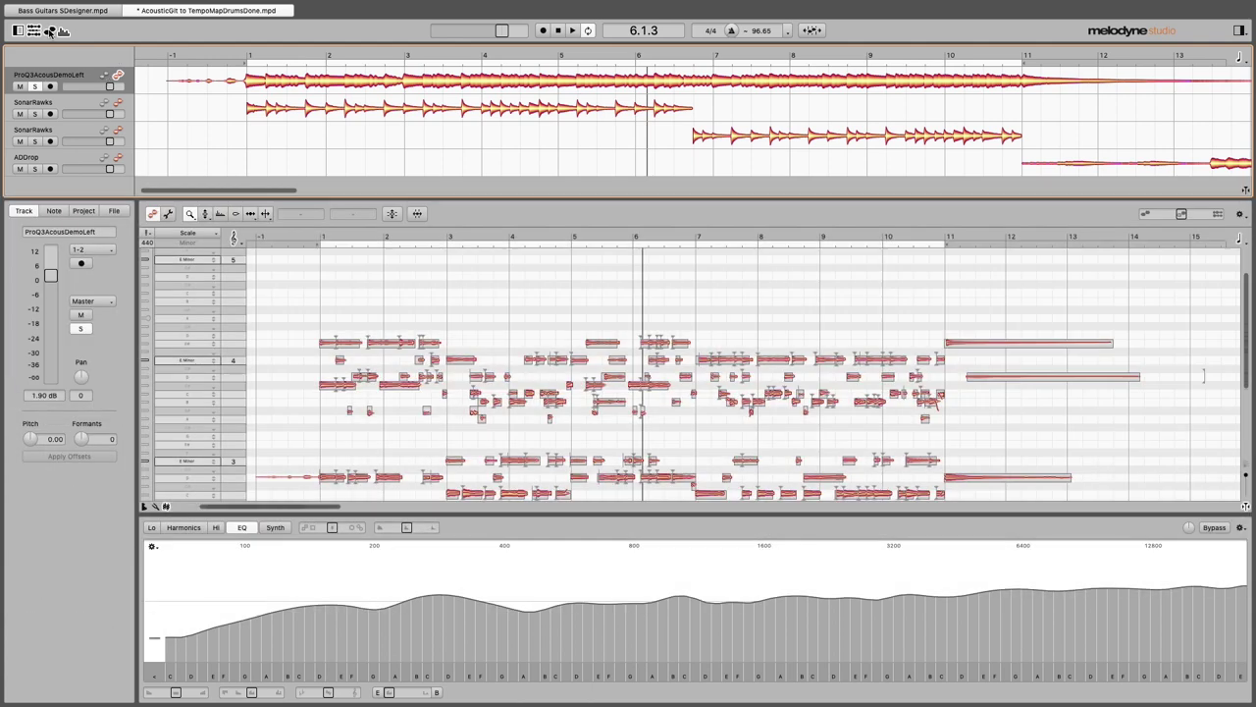
{"action": "left_click_drag", "start_coordinate": [573, 511], "coordinate": [573, 425]}
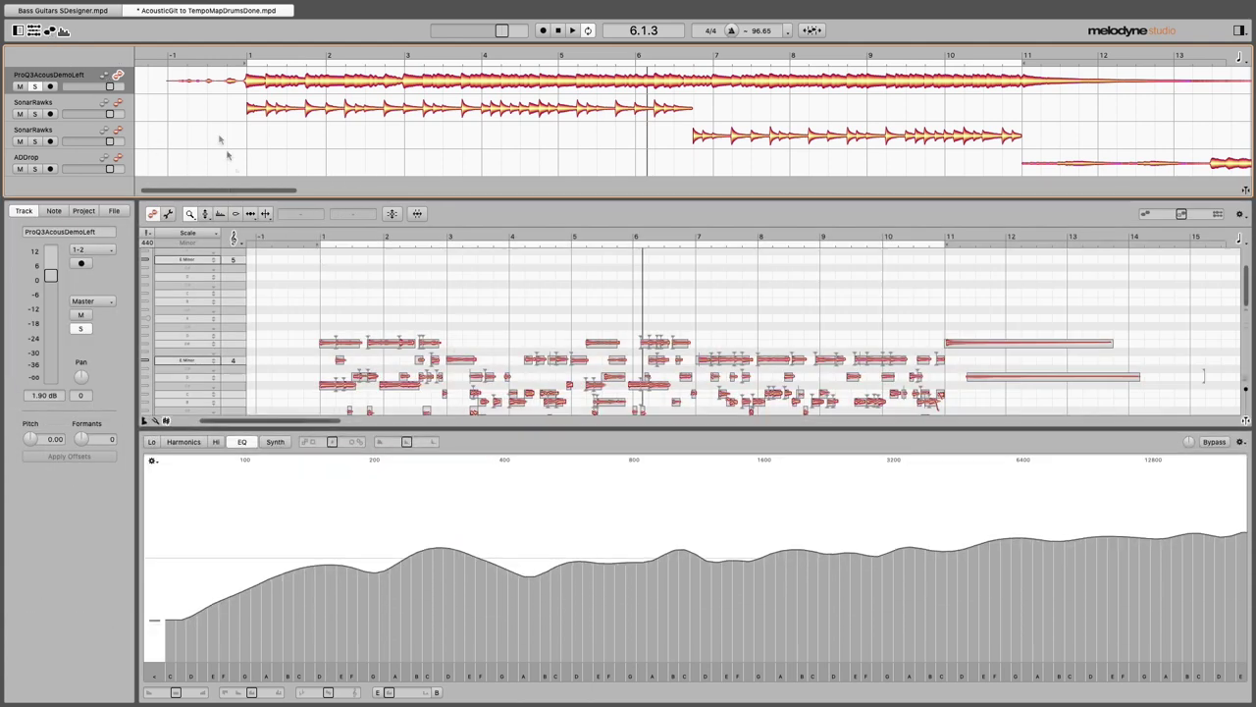
{"action": "left_click", "coordinate": [118, 77]}
{"action": "left_click", "coordinate": [118, 77]}
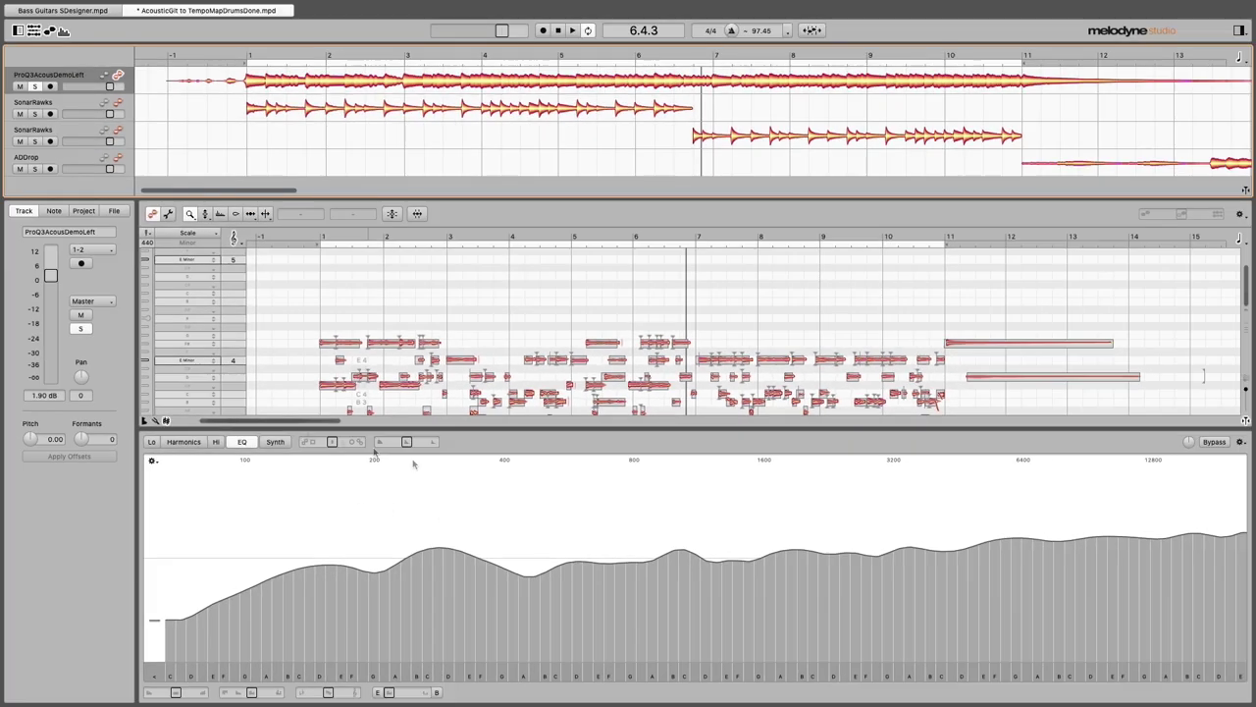
{"action": "left_click", "coordinate": [50, 32]}
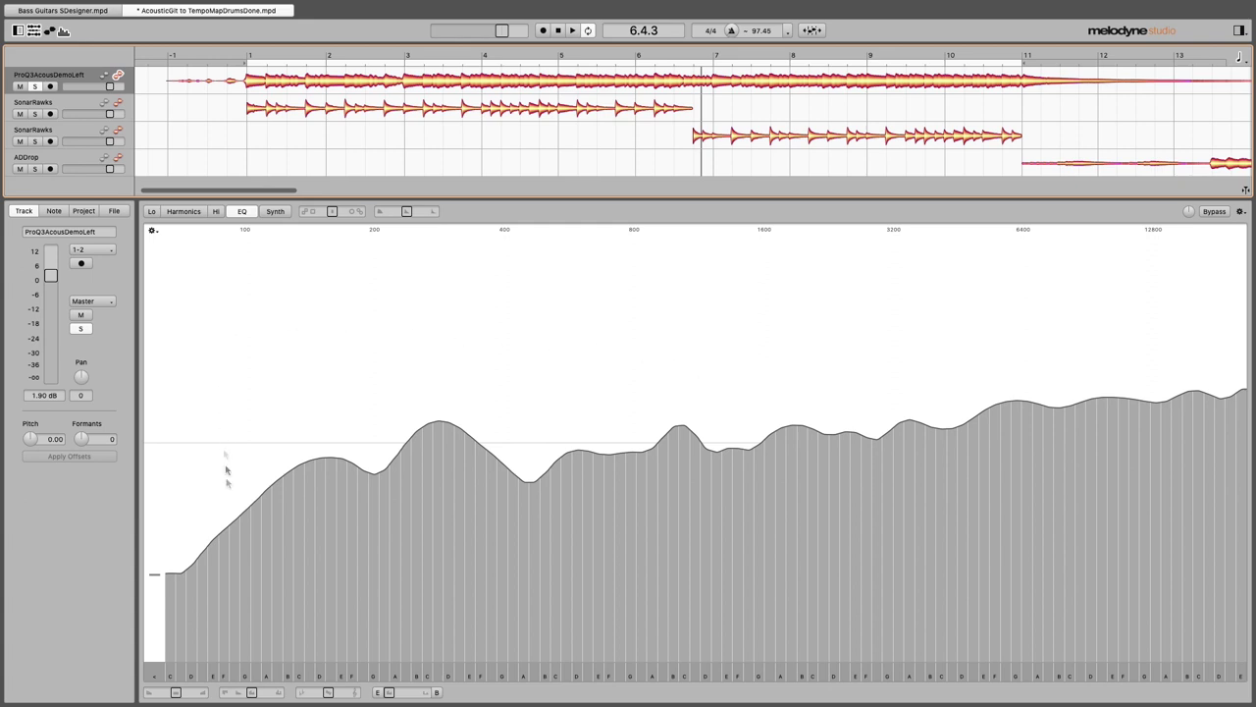
Step: Try boosting and cutting the EQ band near 130 Hz
{"action": "left_click", "coordinate": [155, 569]}
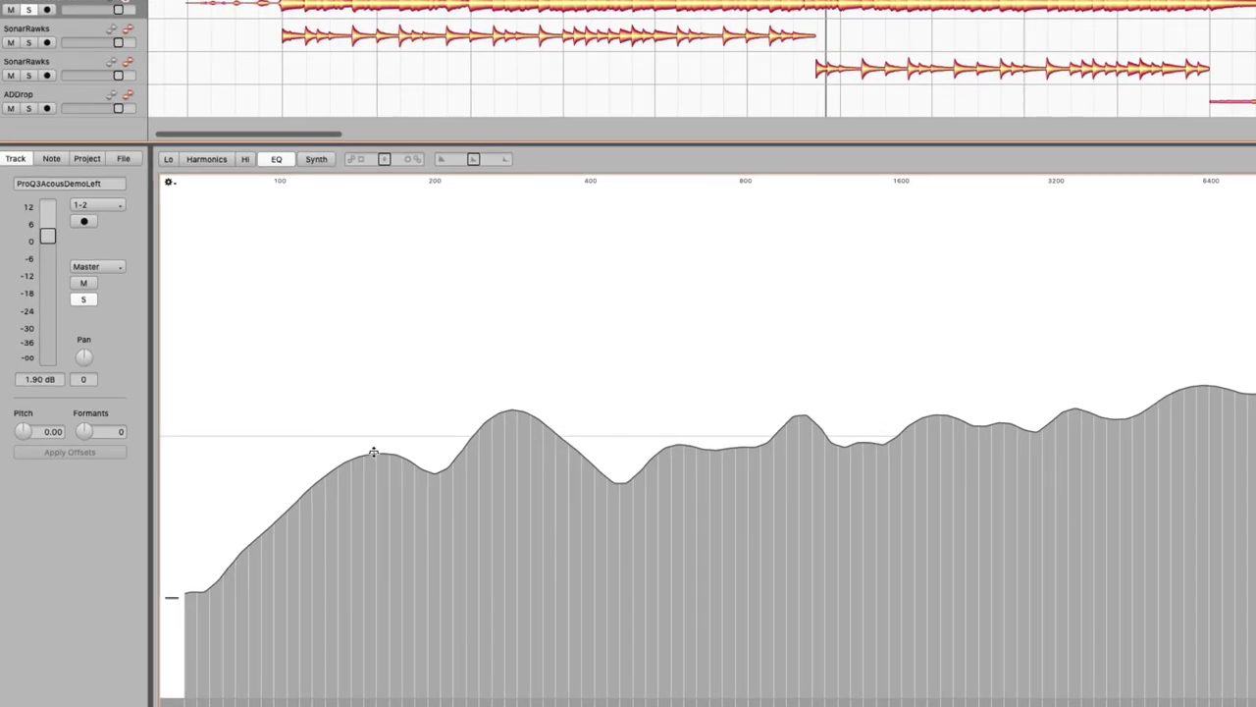
{"action": "left_click_drag", "start_coordinate": [329, 465], "coordinate": [313, 504]}
{"action": "left_click_drag", "start_coordinate": [448, 518], "coordinate": [456, 448]}
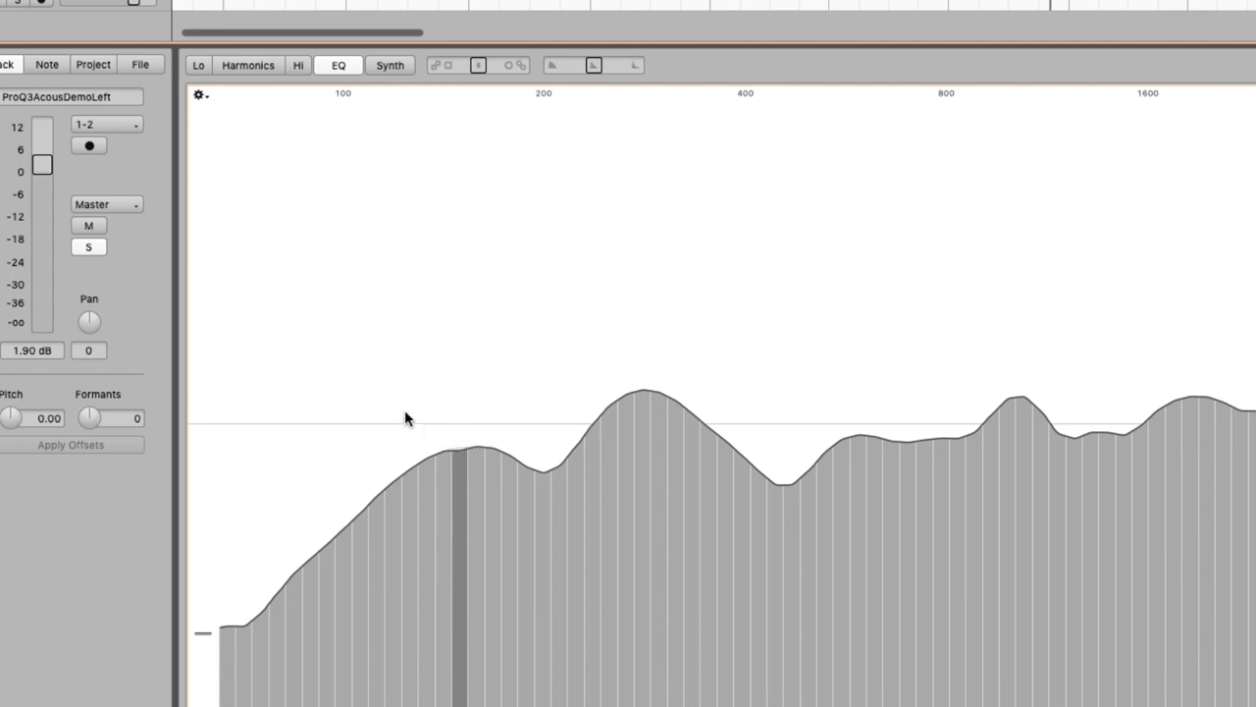
Step: Select the bands from about 100 to 400 Hz, raise and lower them, then return them flat
{"action": "left_click_drag", "start_coordinate": [404, 399], "coordinate": [783, 419]}
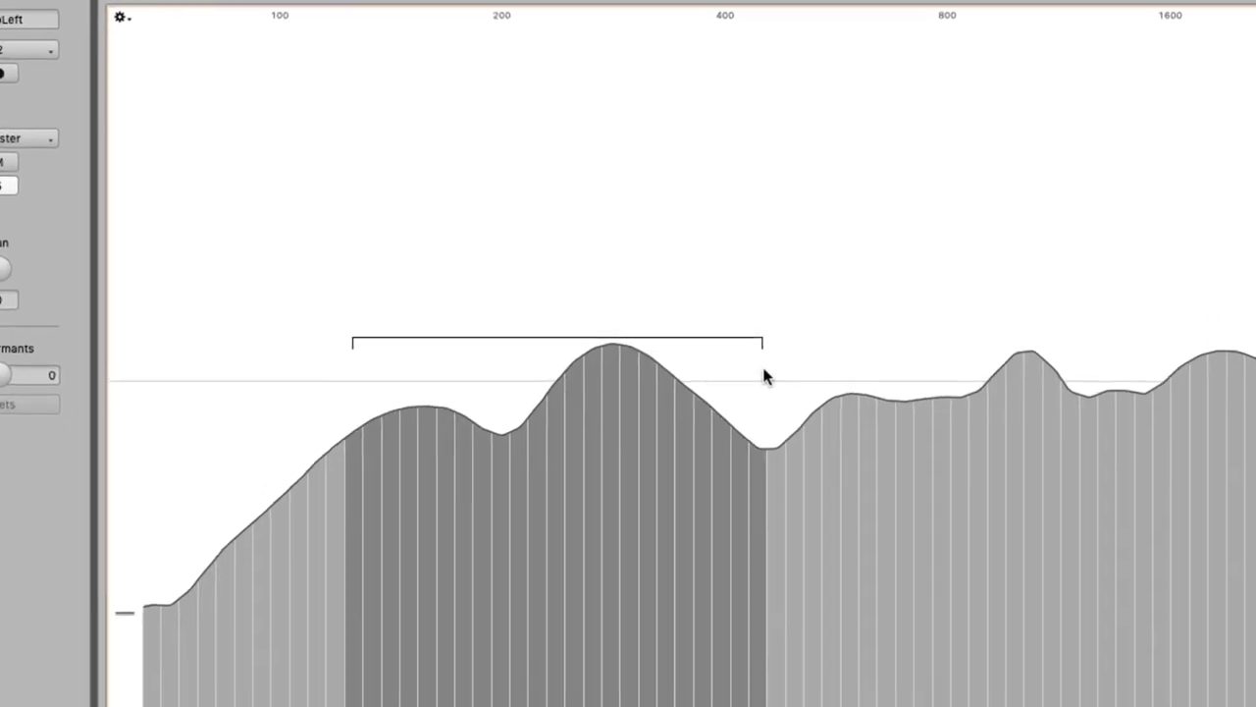
{"action": "mouse_move", "coordinate": [616, 346]}
{"action": "left_mouse_down"}
{"action": "mouse_move", "coordinate": [624, 262]}
{"action": "mouse_move", "coordinate": [625, 358]}
{"action": "left_mouse_up"}
{"action": "left_click_drag", "start_coordinate": [576, 283], "coordinate": [572, 317]}
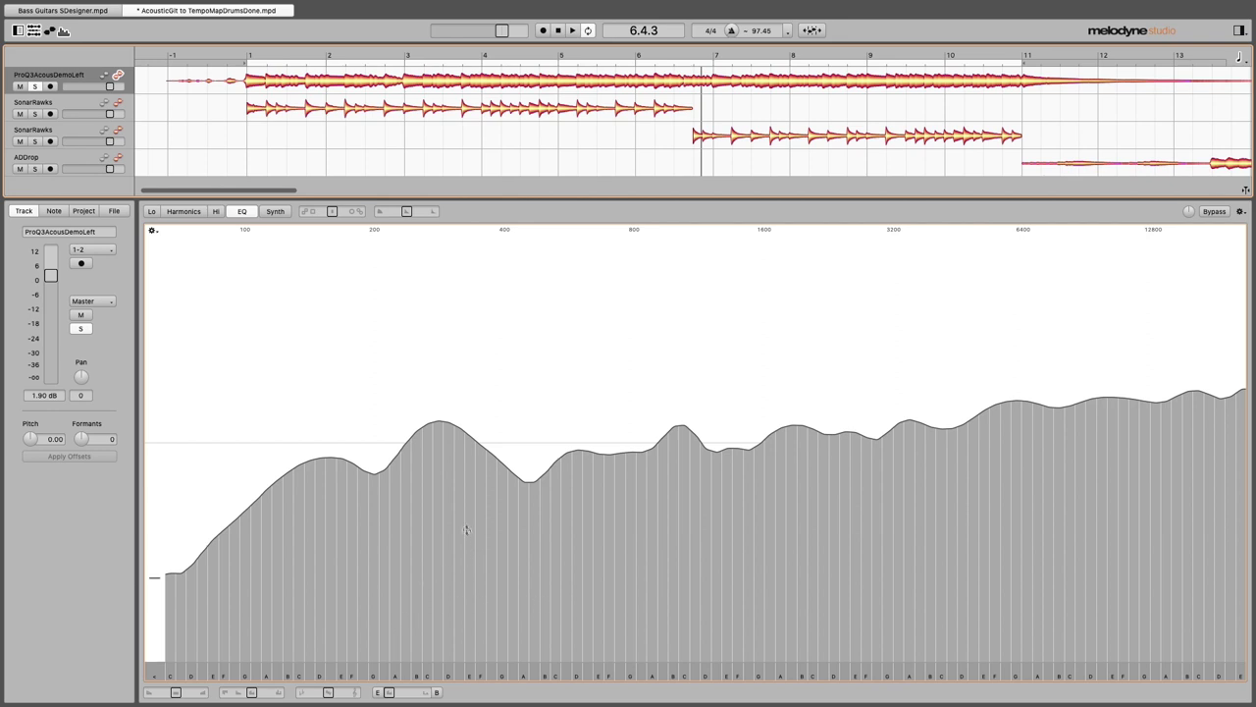
{"action": "left_click", "coordinate": [472, 478]}
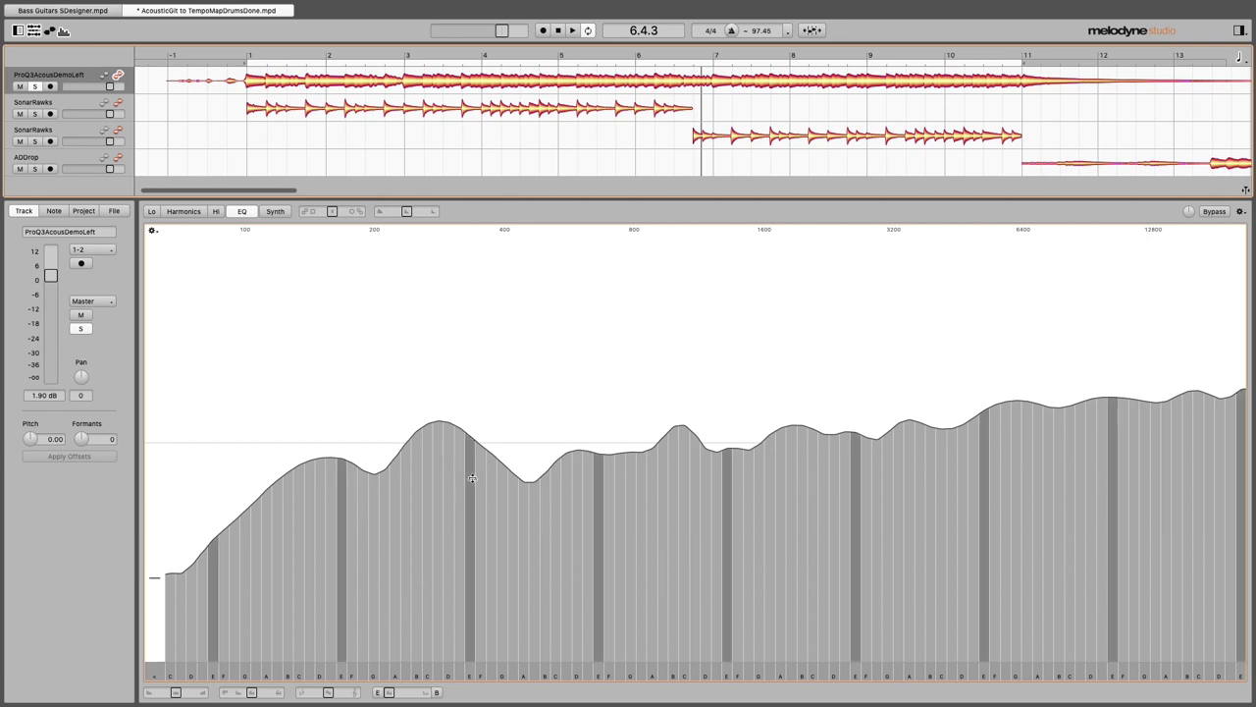
{"action": "left_click_drag", "start_coordinate": [473, 433], "coordinate": [472, 342]}
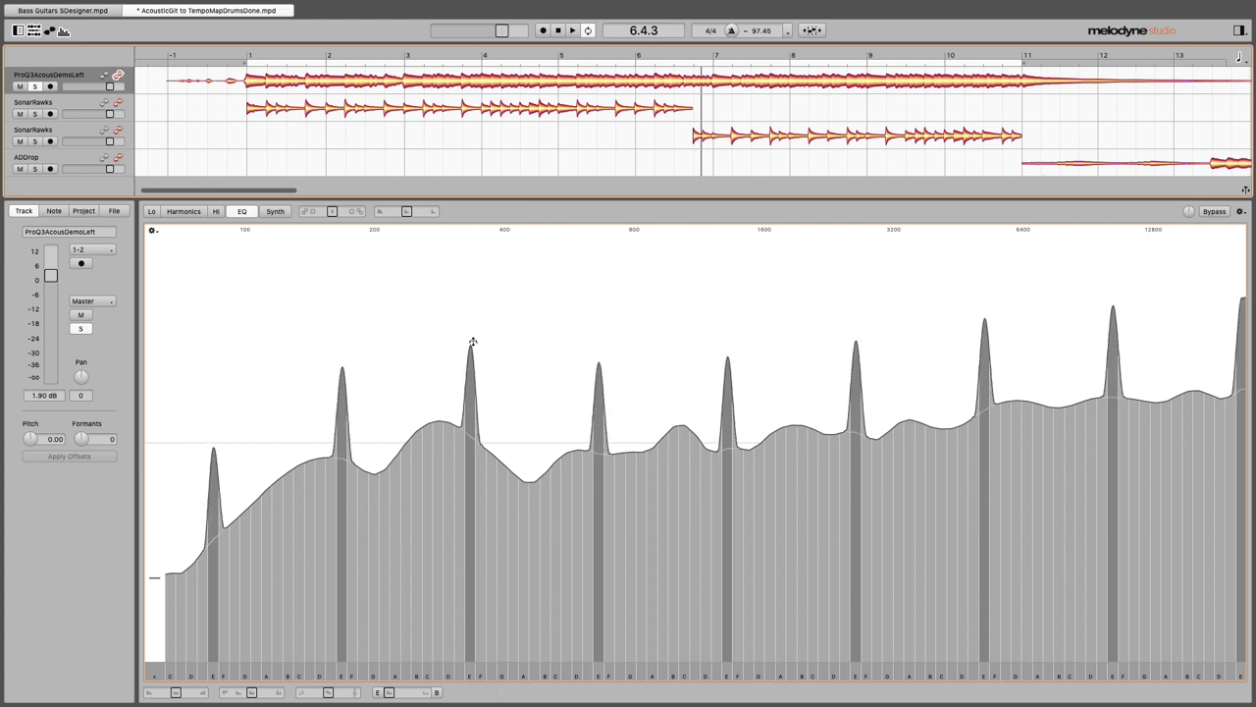
{"action": "key", "text": "super+z"}
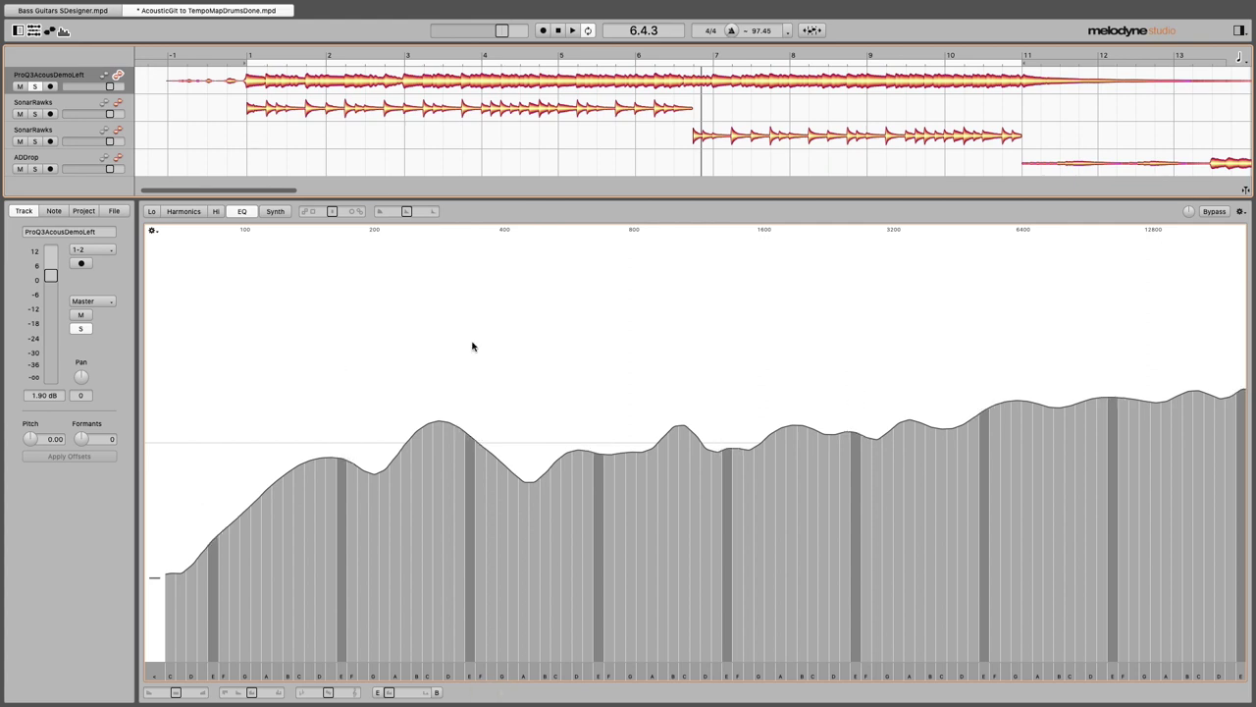
{"action": "left_click", "coordinate": [472, 346]}
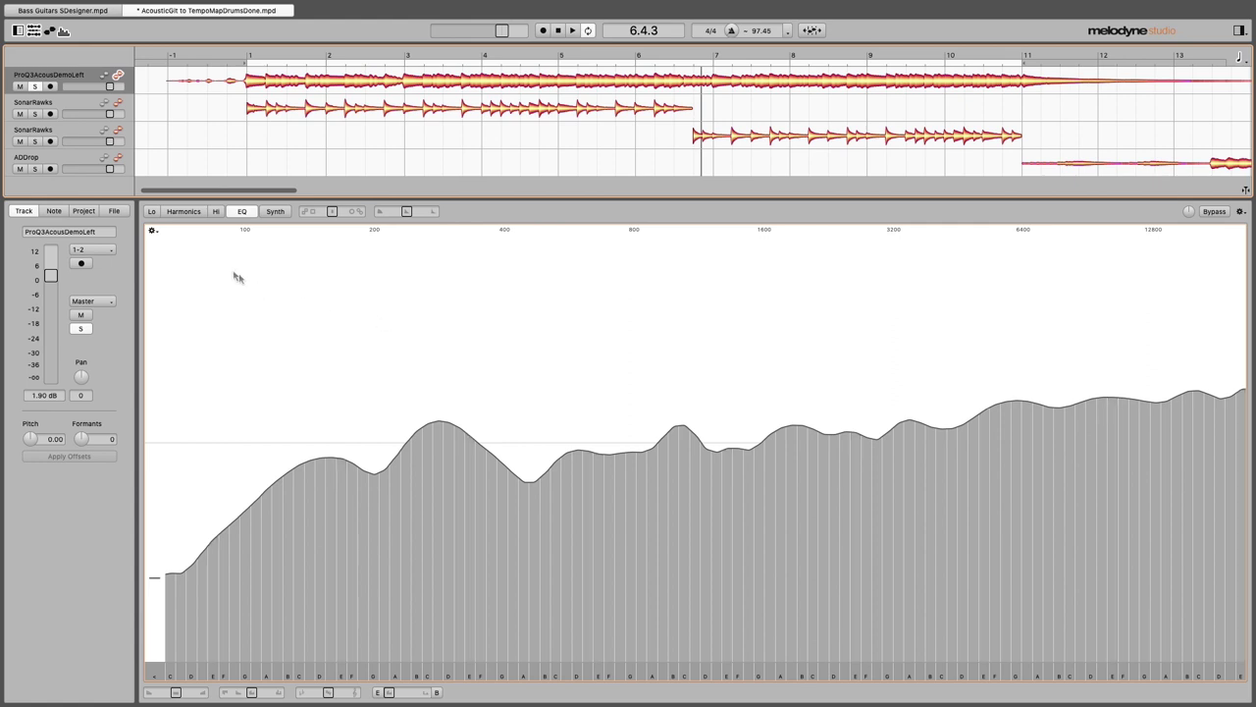
{"action": "left_click", "coordinate": [152, 232]}
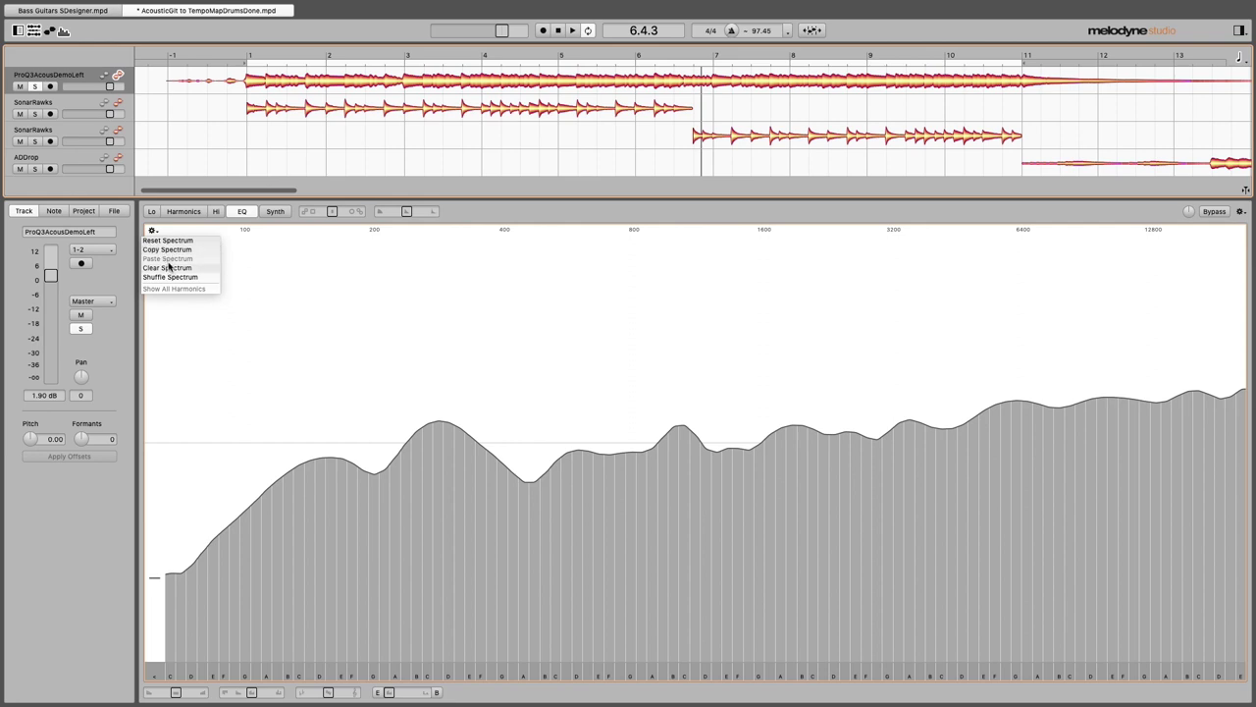
{"action": "left_click", "coordinate": [172, 277]}
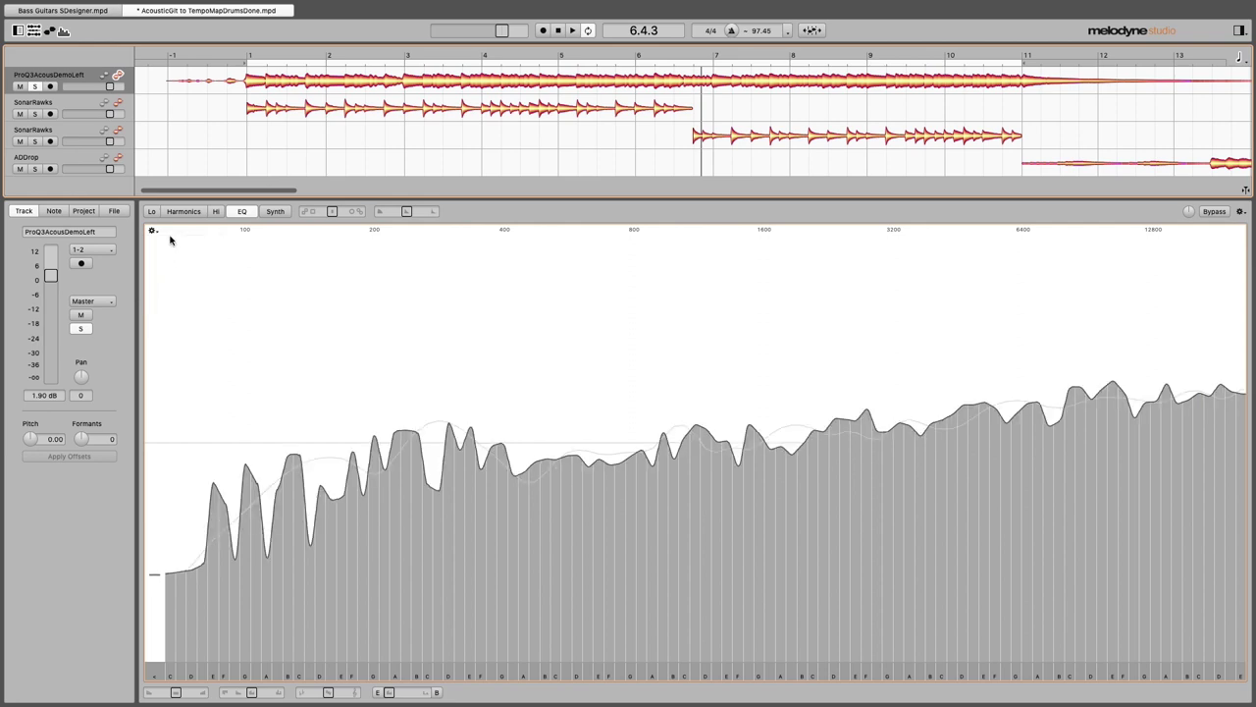
{"action": "left_click", "coordinate": [249, 51]}
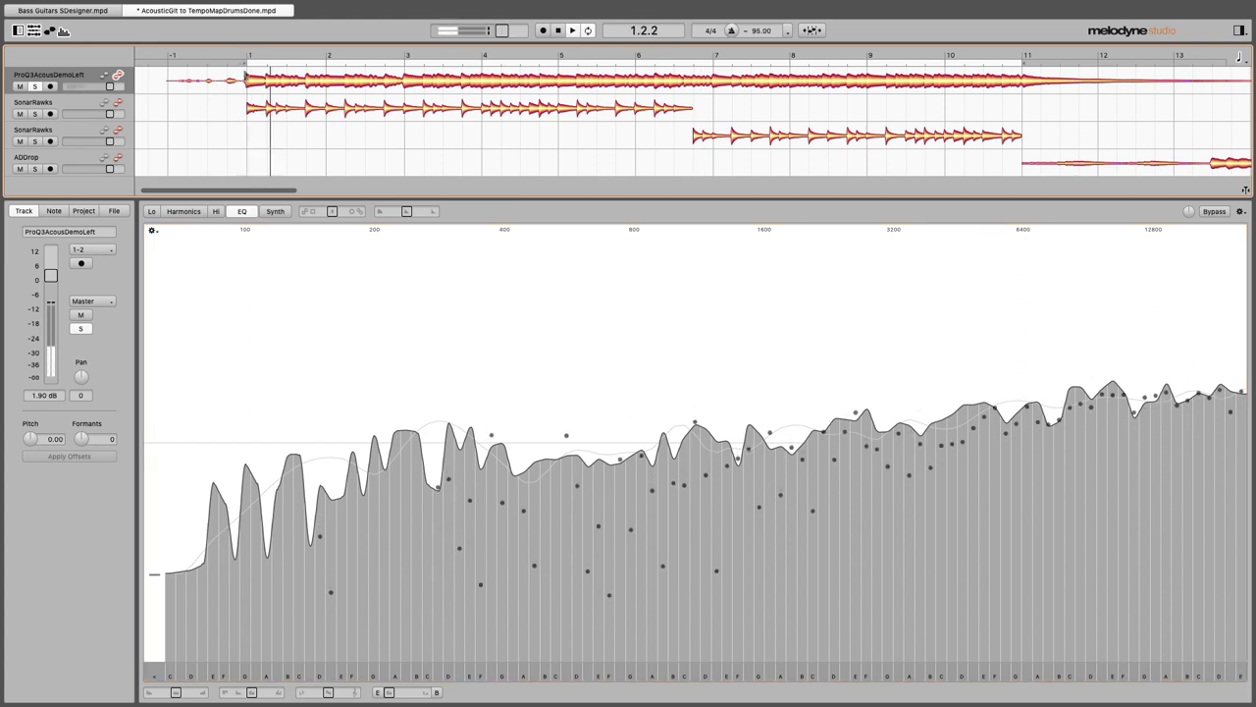
{"action": "left_click", "coordinate": [153, 231]}
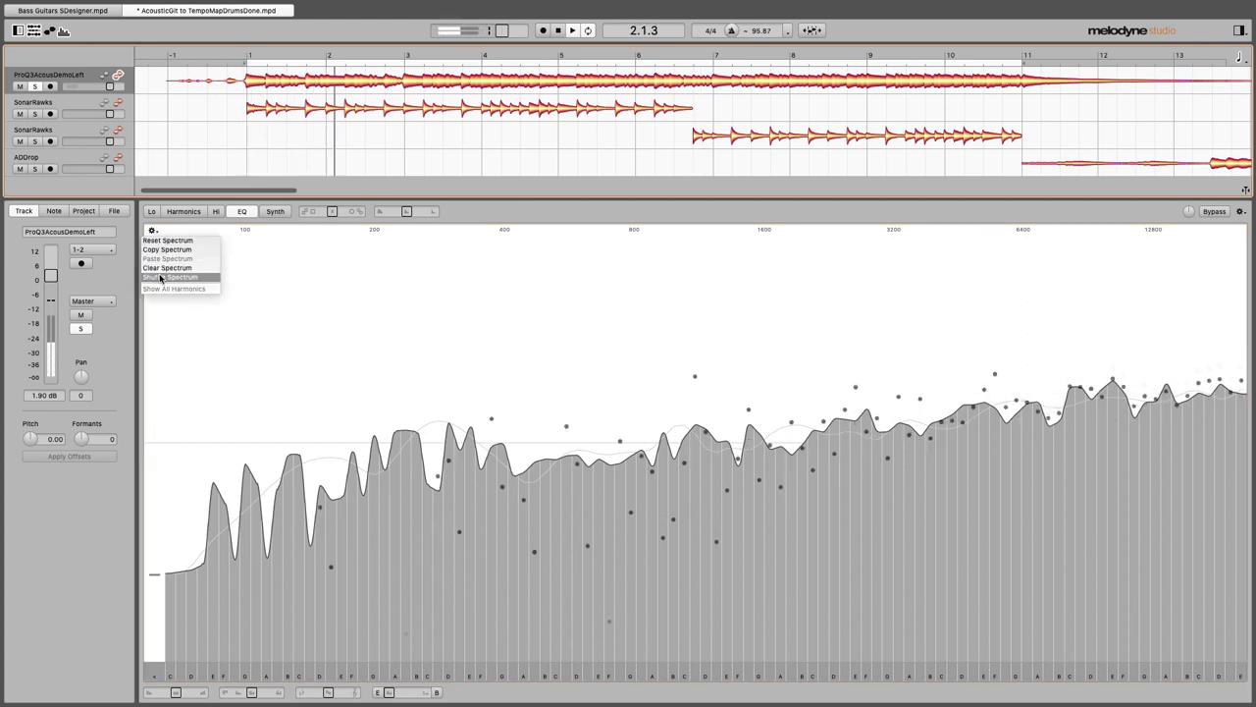
{"action": "left_click", "coordinate": [170, 277]}
{"action": "left_click", "coordinate": [153, 232]}
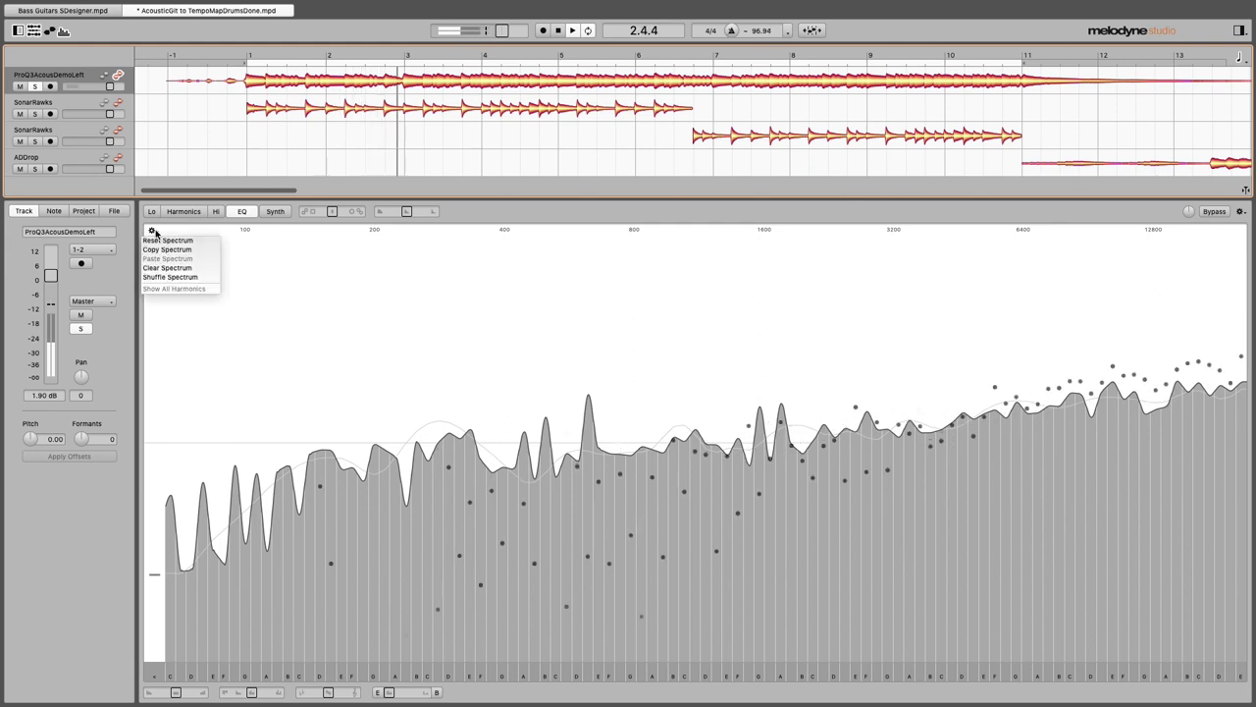
{"action": "left_click", "coordinate": [159, 278]}
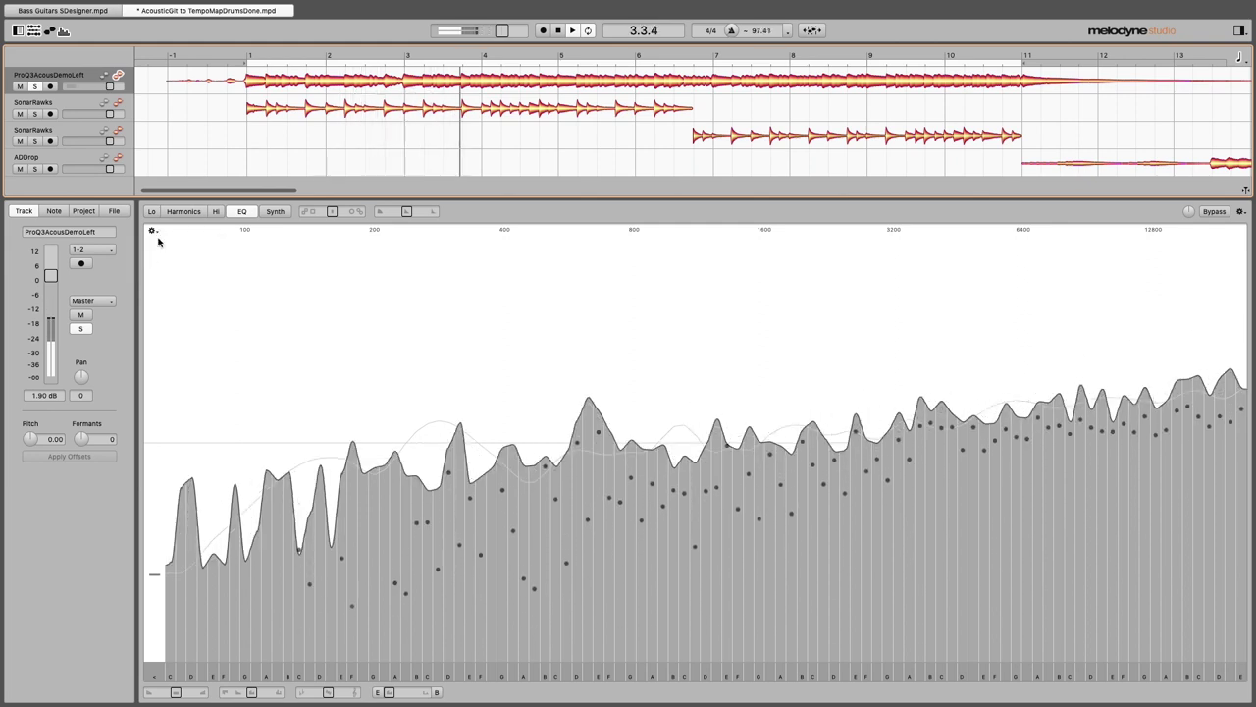
{"action": "left_click", "coordinate": [153, 231]}
{"action": "left_click", "coordinate": [169, 277]}
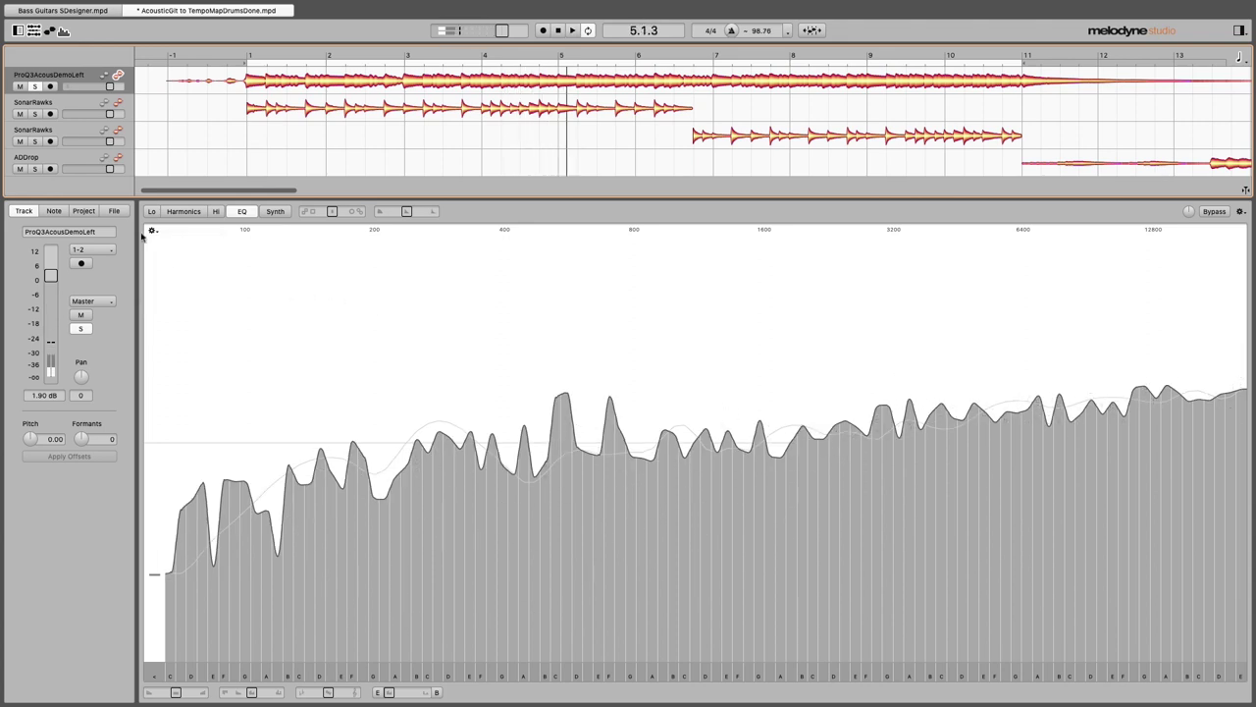
{"action": "left_click", "coordinate": [153, 232]}
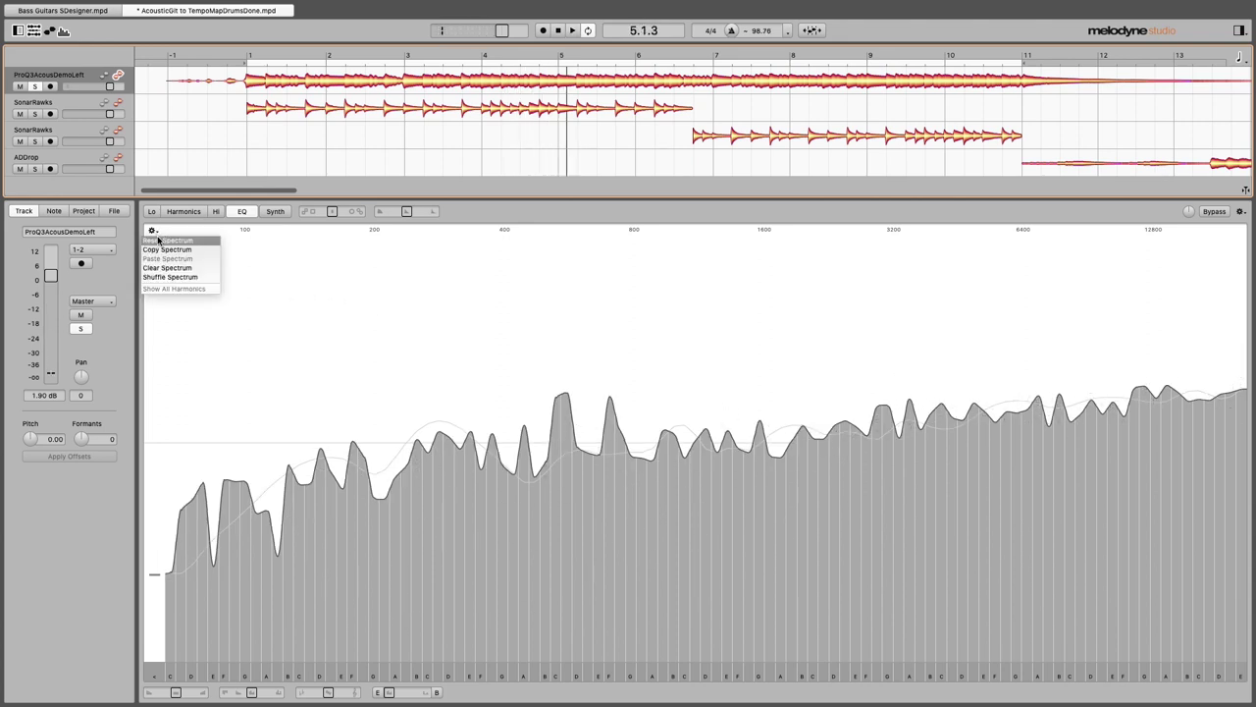
{"action": "left_click", "coordinate": [158, 240]}
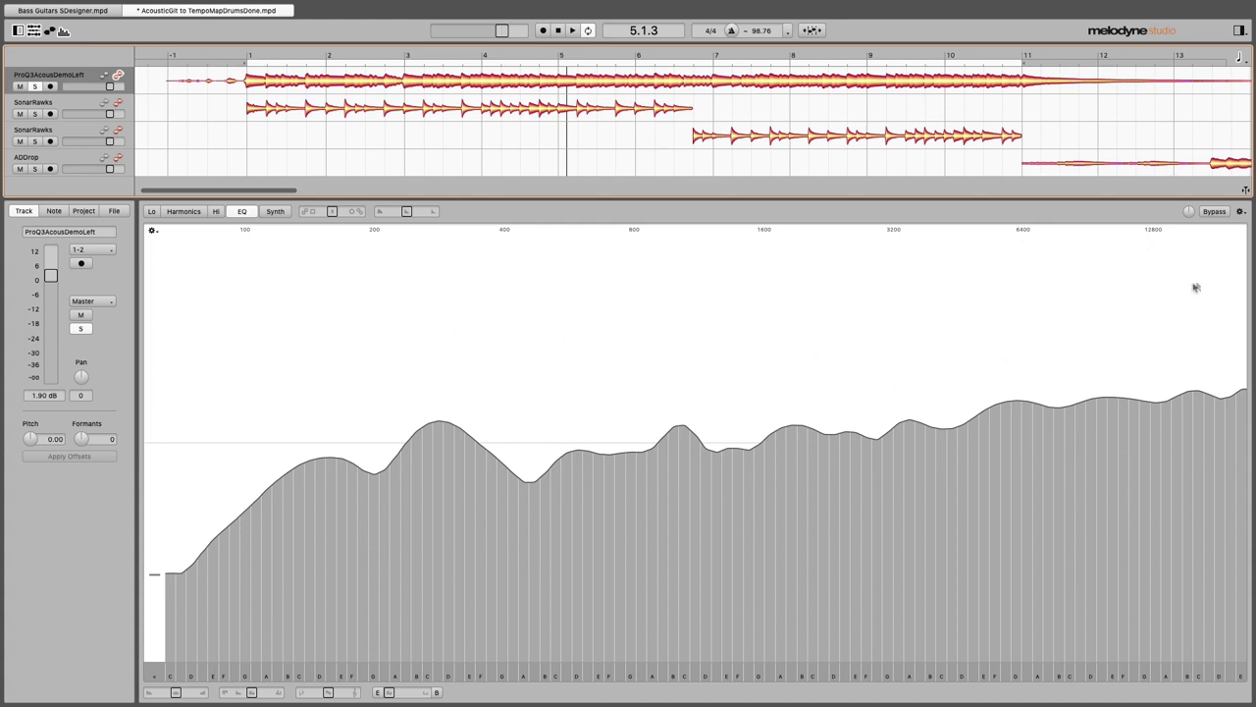
{"action": "left_click", "coordinate": [1215, 212]}
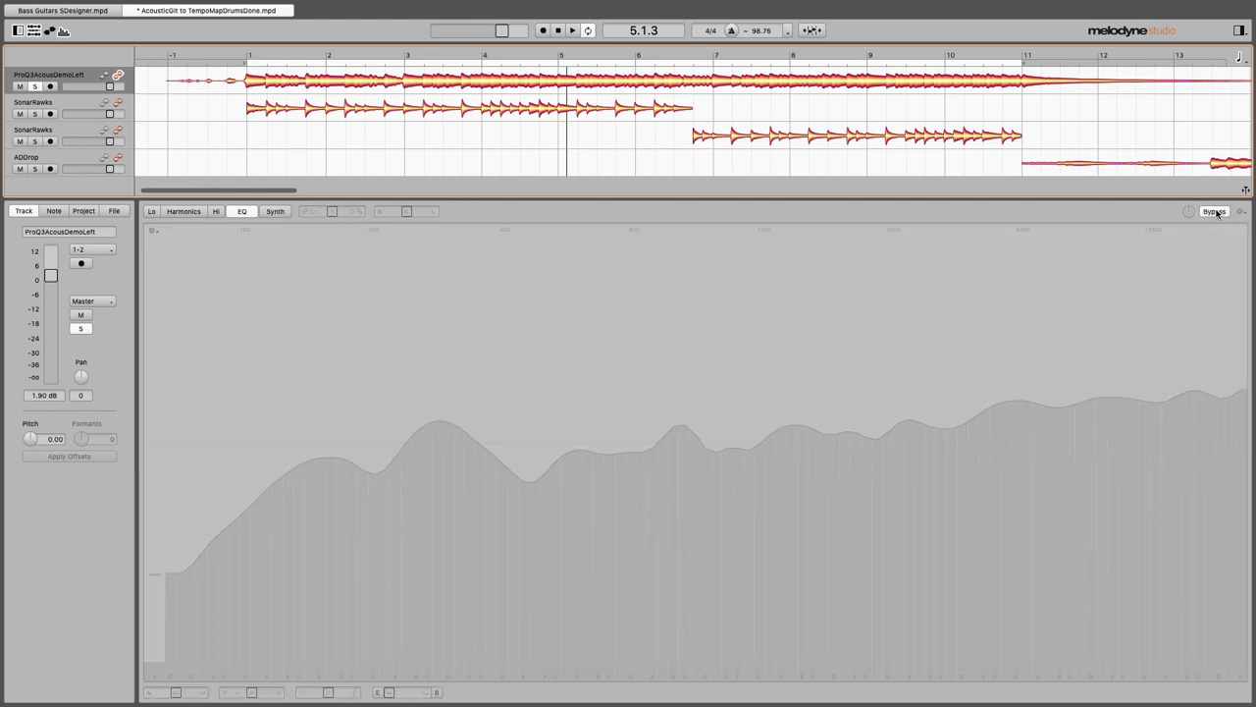
{"action": "left_click", "coordinate": [1214, 212]}
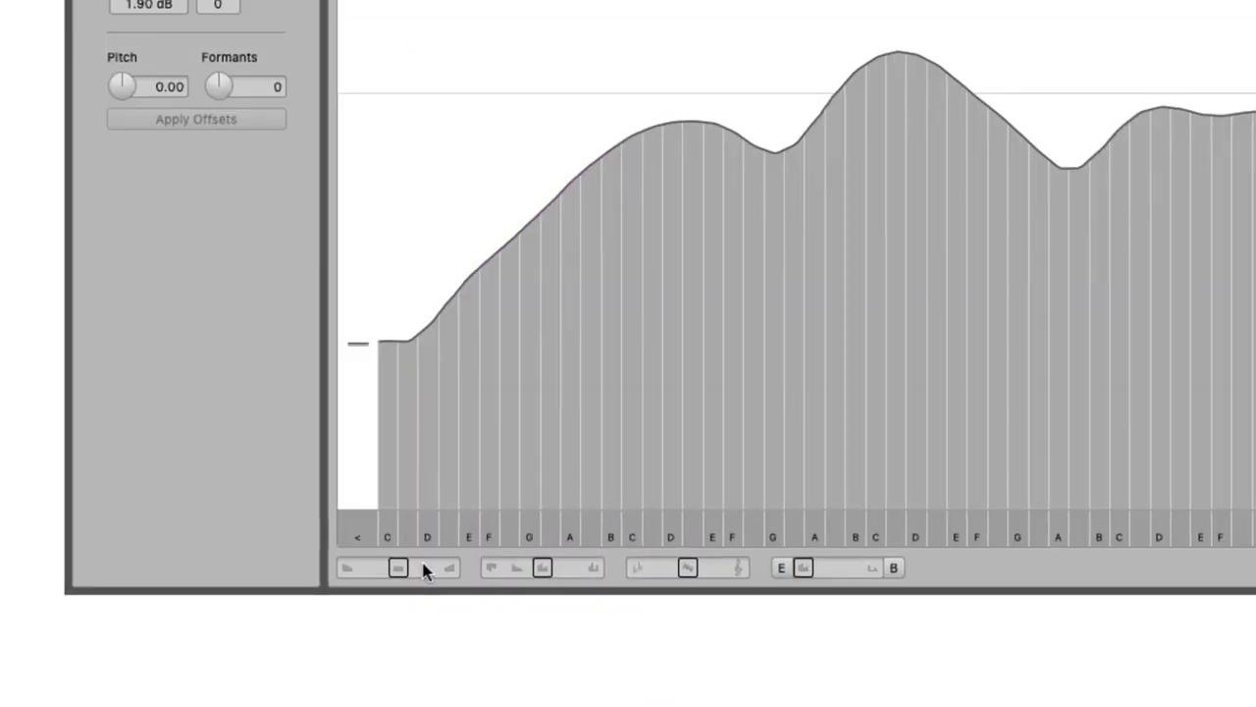
{"action": "mouse_move", "coordinate": [397, 570]}
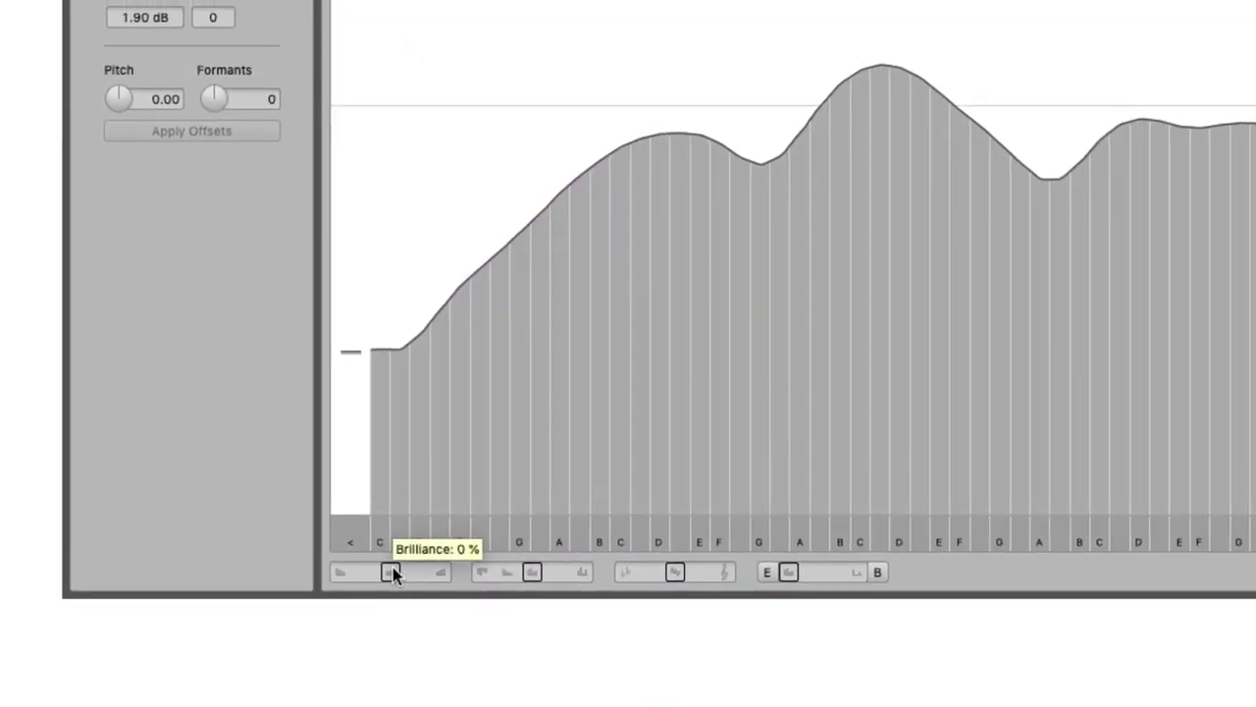
Step: Raise Brilliance to about +10 %, then cut it to a negative value to darken the highs
{"action": "mouse_move", "coordinate": [388, 572]}
{"action": "left_mouse_down"}
{"action": "mouse_move", "coordinate": [400, 575]}
{"action": "mouse_move", "coordinate": [369, 587]}
{"action": "left_mouse_up"}
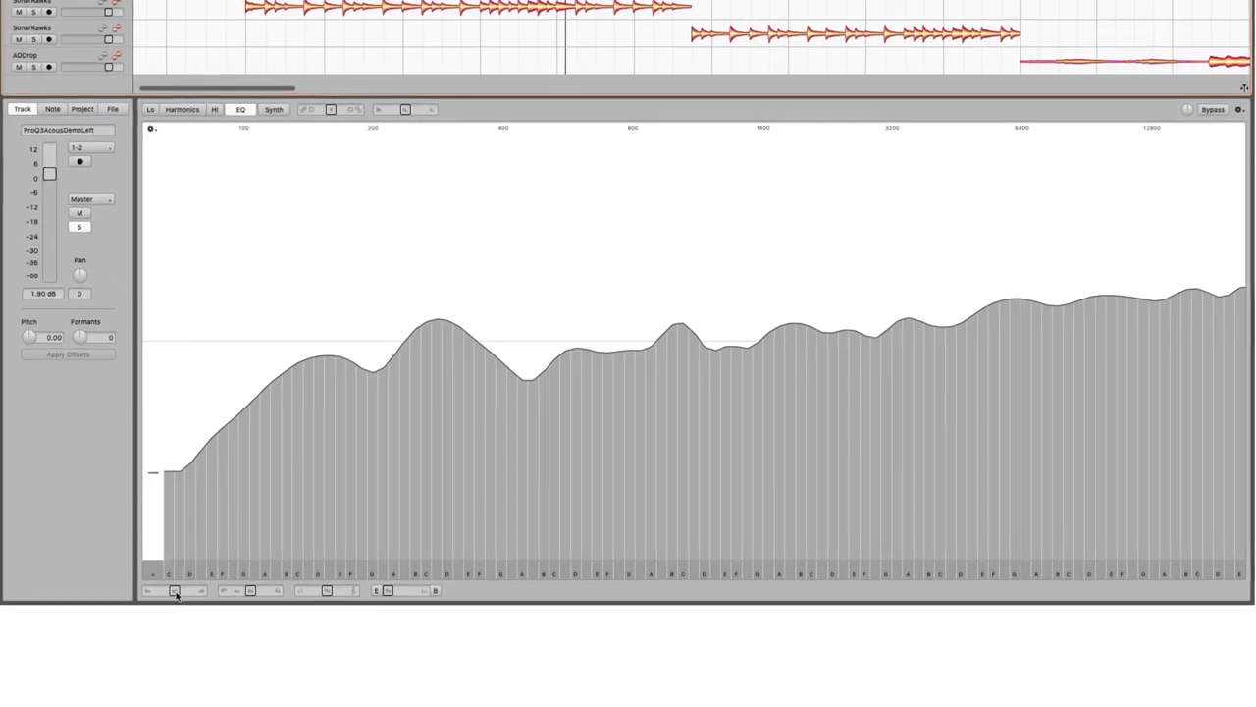
{"action": "left_click_drag", "start_coordinate": [172, 594], "coordinate": [153, 611]}
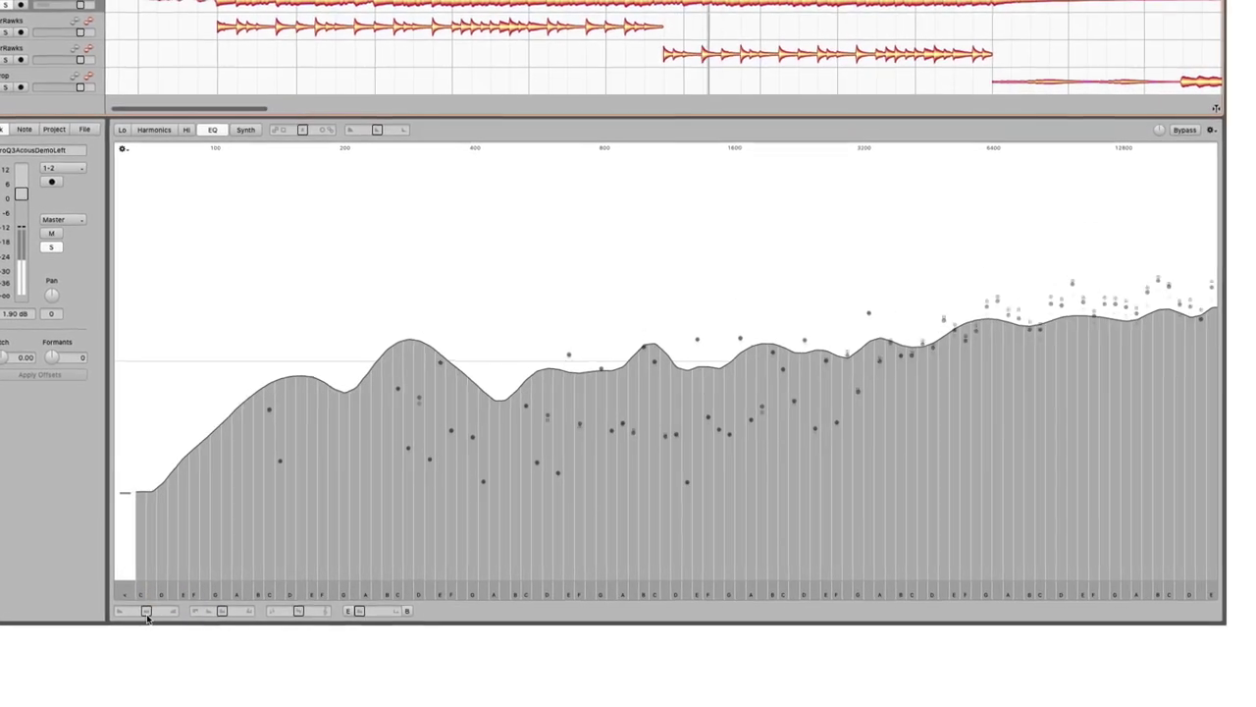
{"action": "left_click_drag", "start_coordinate": [147, 617], "coordinate": [112, 634]}
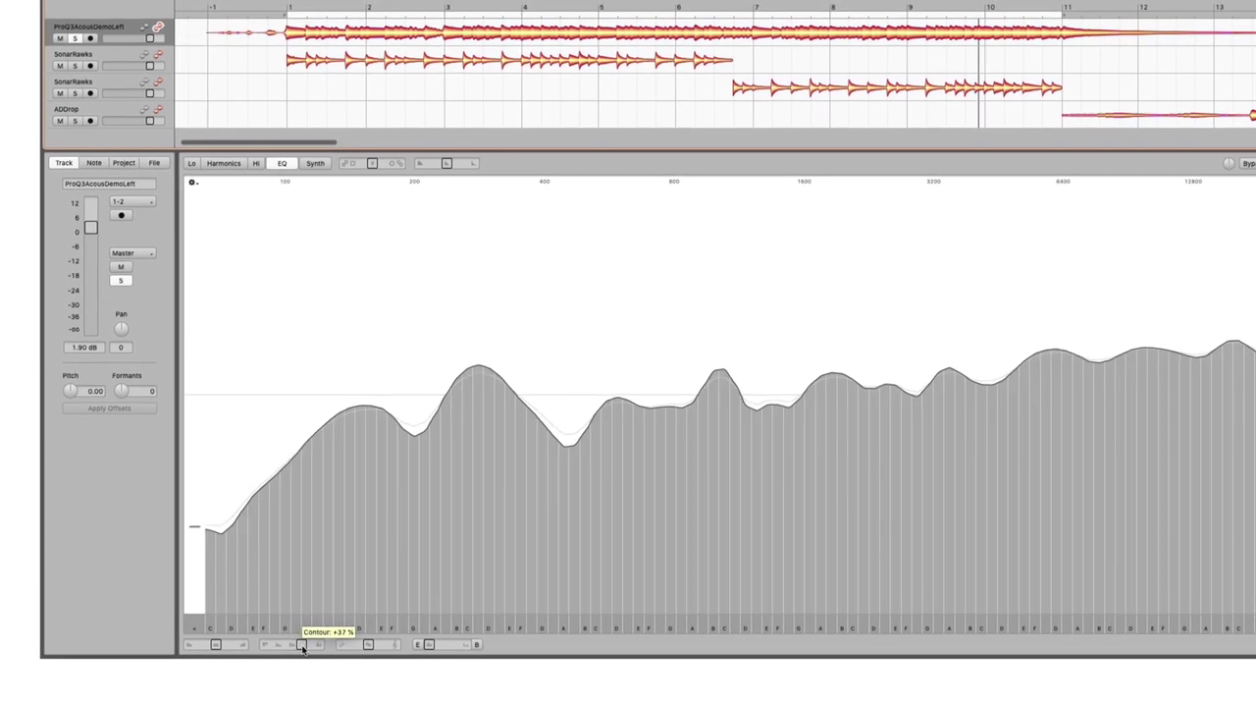
Step: Try Contour at +56 %, -117 % and +83 % during playback, ending with pronounced peaks
{"action": "left_click_drag", "start_coordinate": [302, 648], "coordinate": [283, 655]}
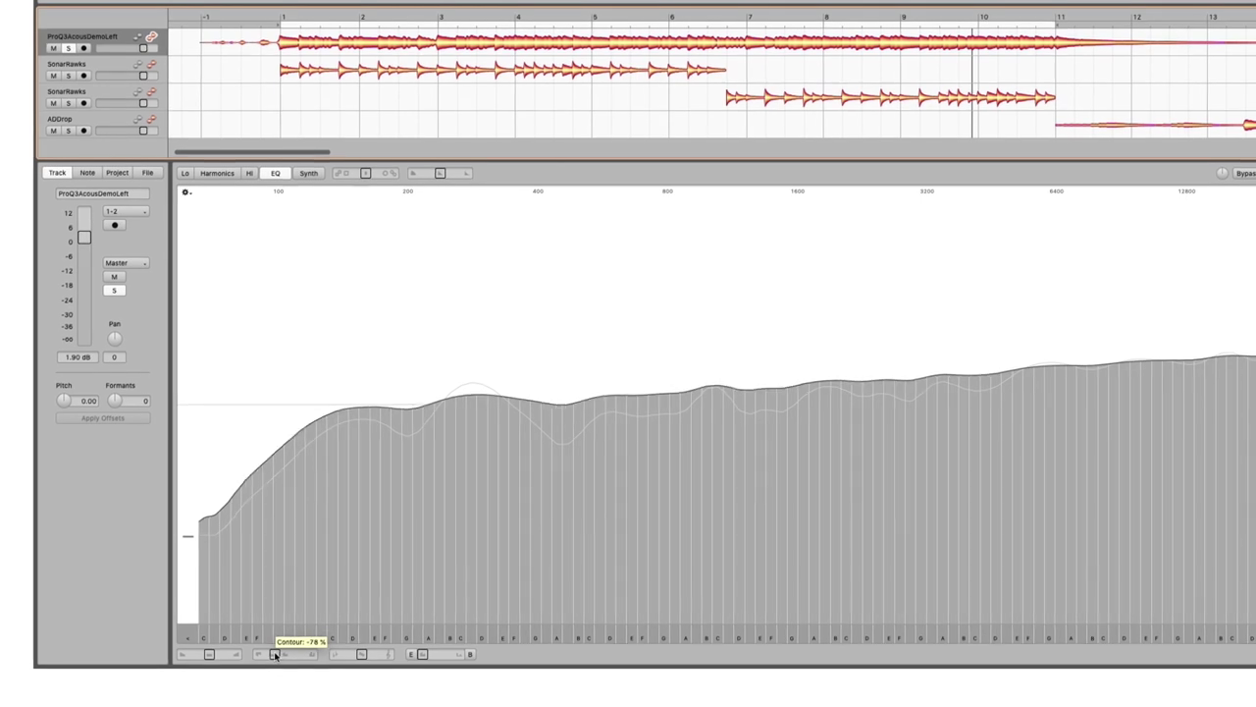
{"action": "left_click_drag", "start_coordinate": [260, 656], "coordinate": [279, 666]}
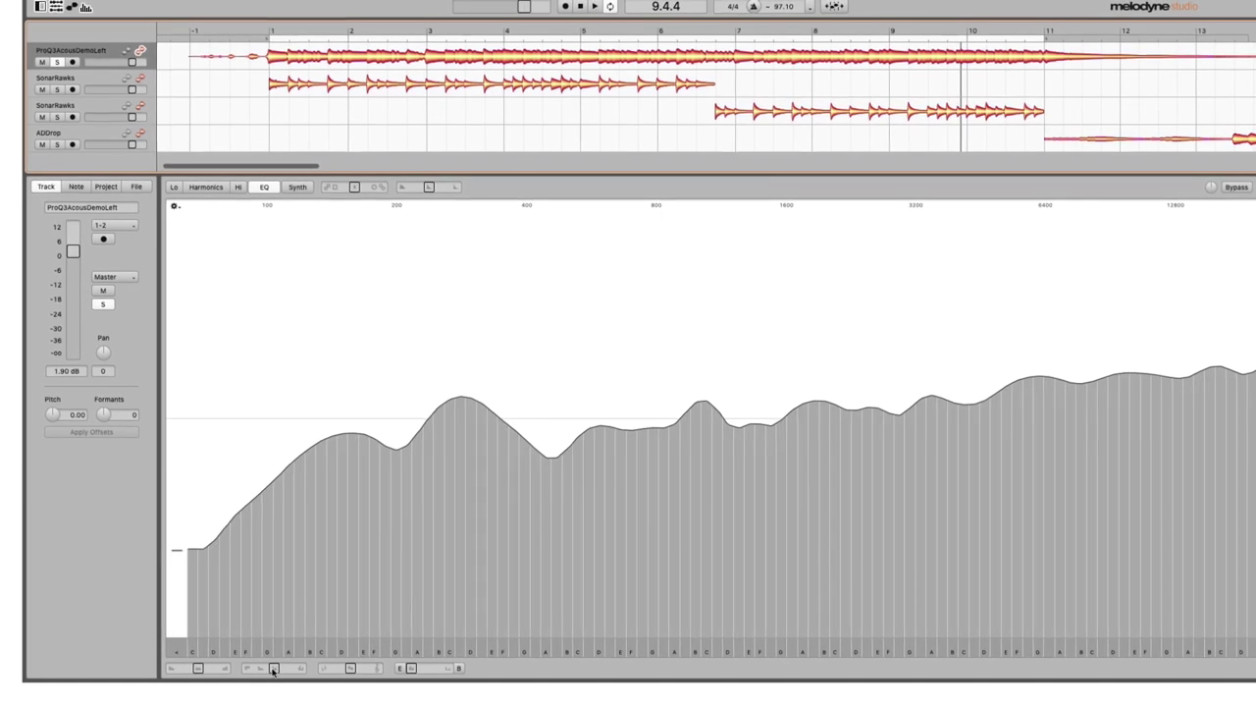
{"action": "key", "text": "space"}
{"action": "left_click_drag", "start_coordinate": [272, 672], "coordinate": [235, 692]}
{"action": "key", "text": "space"}
{"action": "key", "text": "space"}
{"action": "left_click_drag", "start_coordinate": [319, 688], "coordinate": [330, 692]}
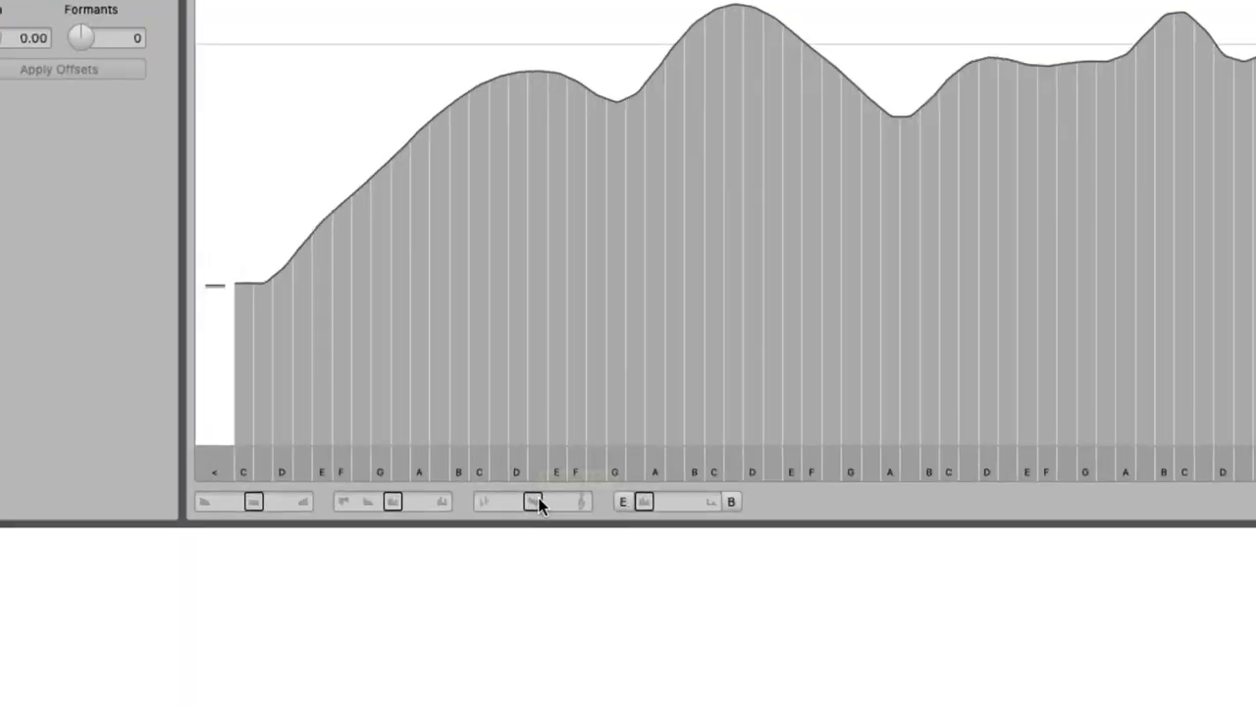
Step: Move Tonality between -18 % and +39 % while the guitar plays
{"action": "left_click_drag", "start_coordinate": [541, 501], "coordinate": [533, 504]}
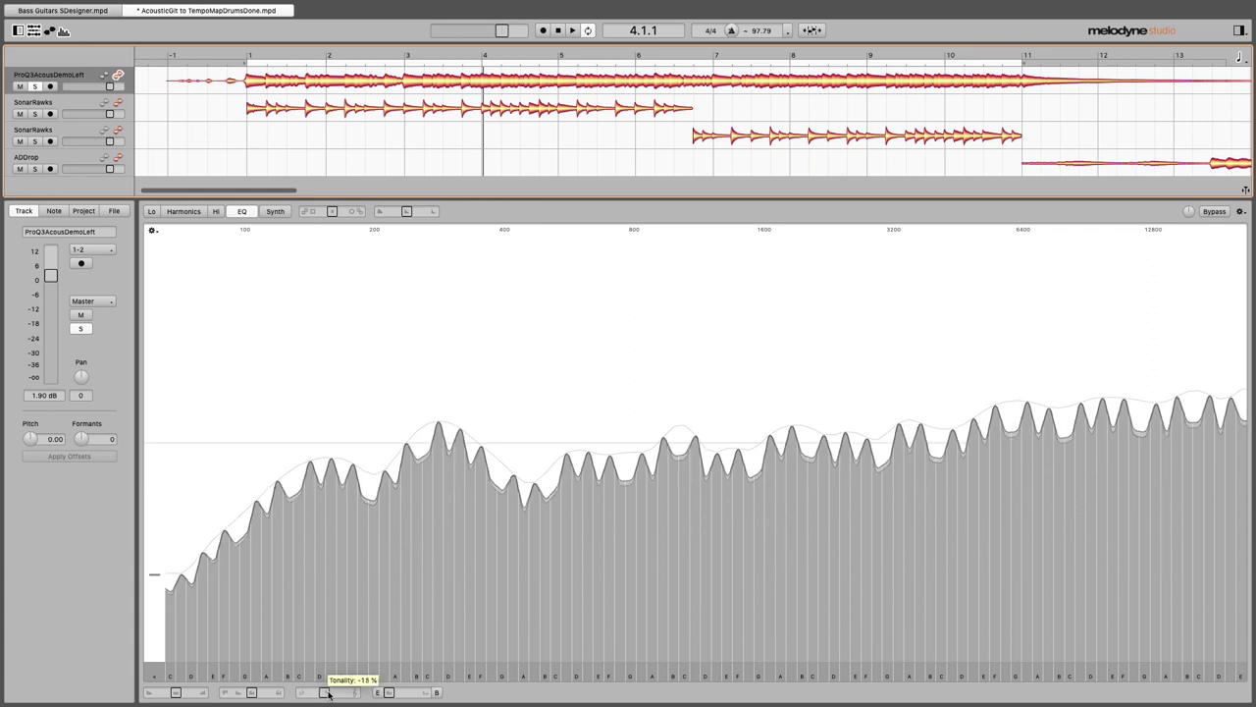
{"action": "left_click_drag", "start_coordinate": [328, 693], "coordinate": [330, 693]}
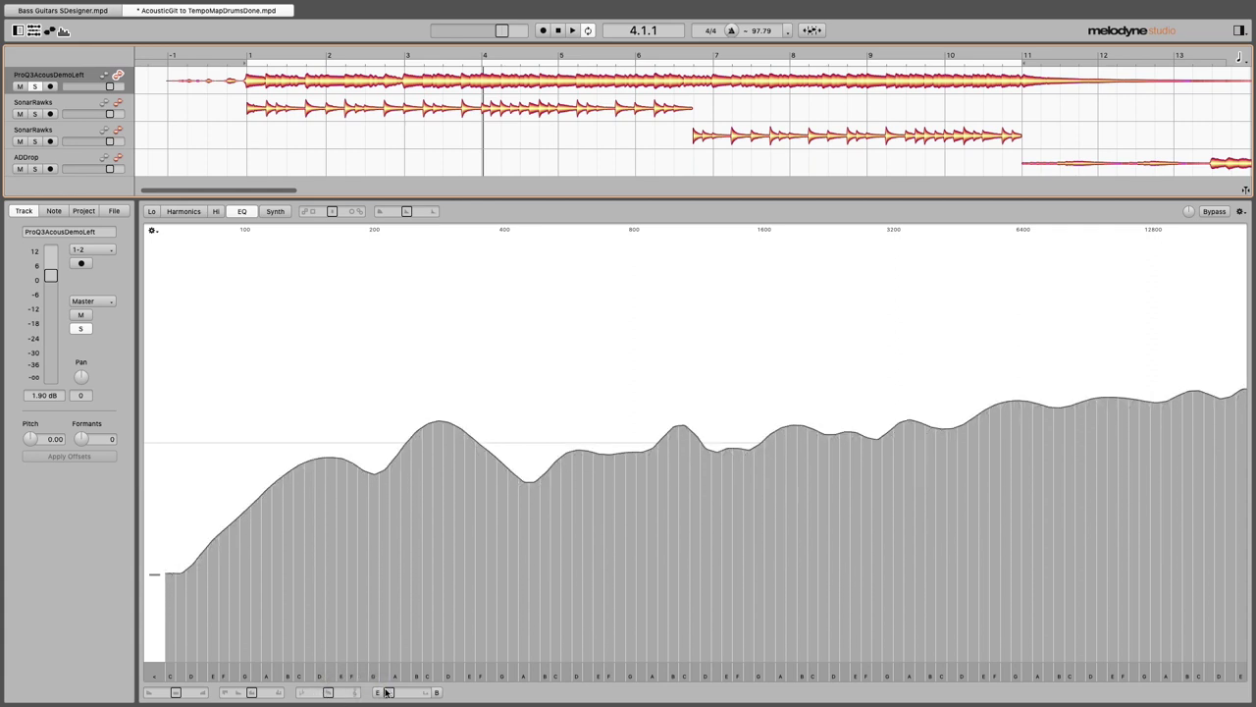
{"action": "key", "text": "space"}
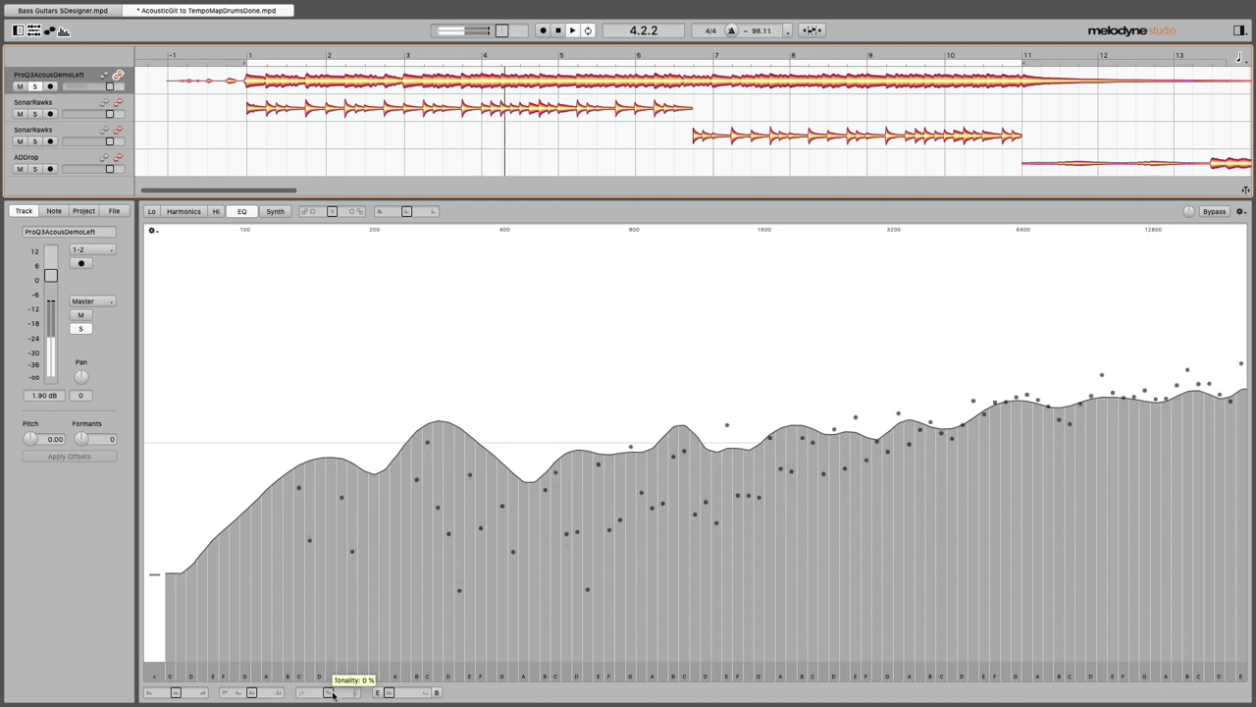
{"action": "mouse_move", "coordinate": [332, 693]}
{"action": "left_mouse_down"}
{"action": "mouse_move", "coordinate": [343, 695]}
{"action": "mouse_move", "coordinate": [330, 697]}
{"action": "left_mouse_up"}
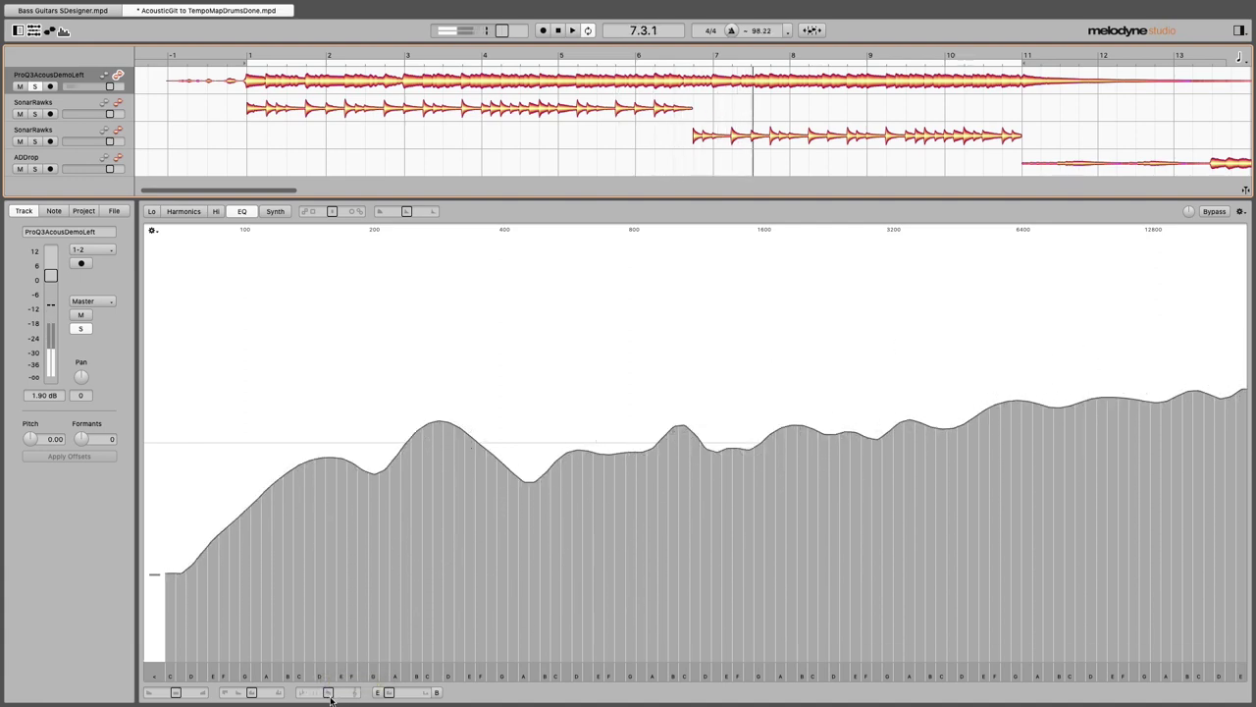
Step: Drag the Comb slider toward 3.9 to add comb peaks
{"action": "mouse_move", "coordinate": [323, 699]}
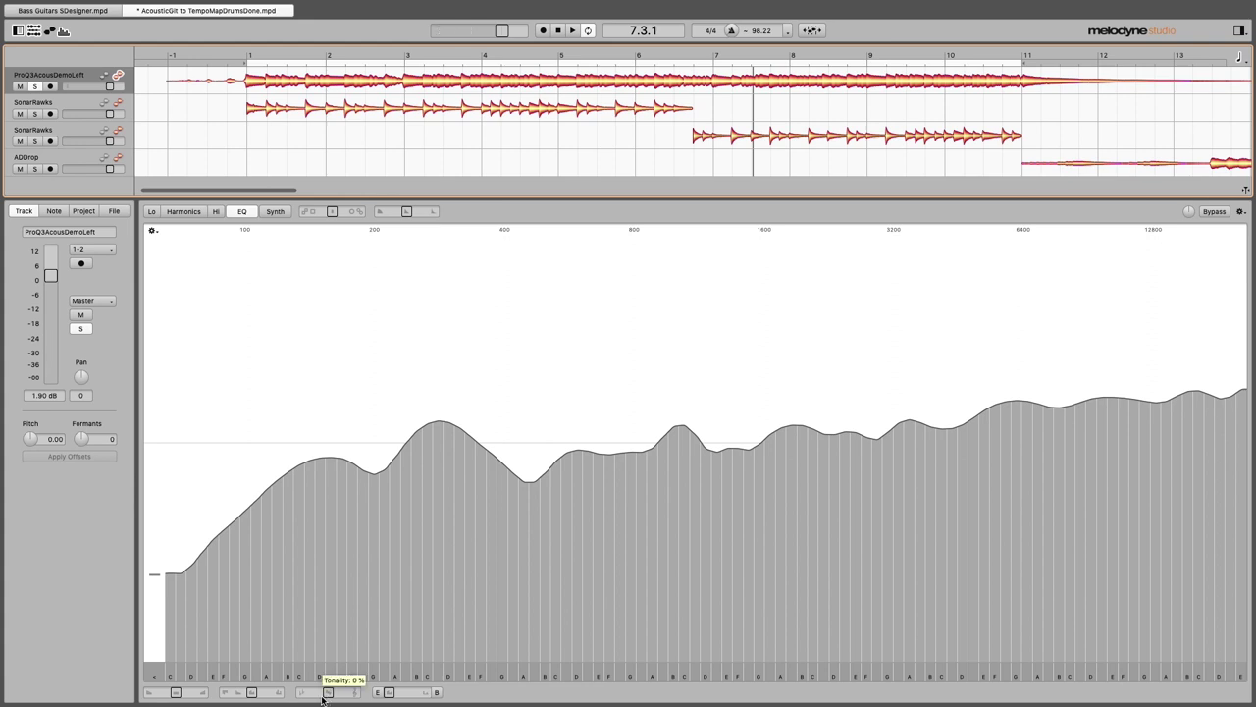
{"action": "mouse_move", "coordinate": [402, 692]}
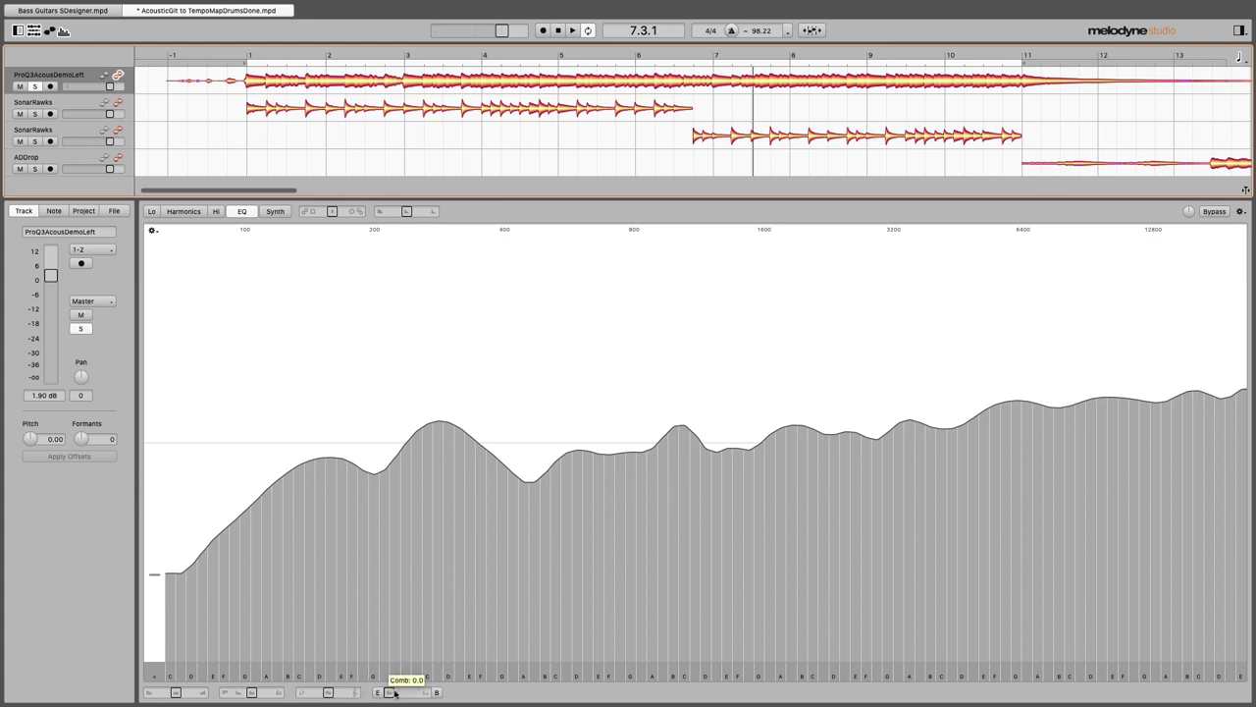
{"action": "left_click_drag", "start_coordinate": [402, 692], "coordinate": [380, 696]}
Step: Play the guitar while raising Comb to 3.9, then stop playback
{"action": "key", "text": "space"}
{"action": "mouse_move", "coordinate": [387, 695]}
{"action": "left_mouse_down"}
{"action": "mouse_move", "coordinate": [400, 695]}
{"action": "mouse_move", "coordinate": [388, 693]}
{"action": "left_mouse_up"}
{"action": "key", "text": "space"}
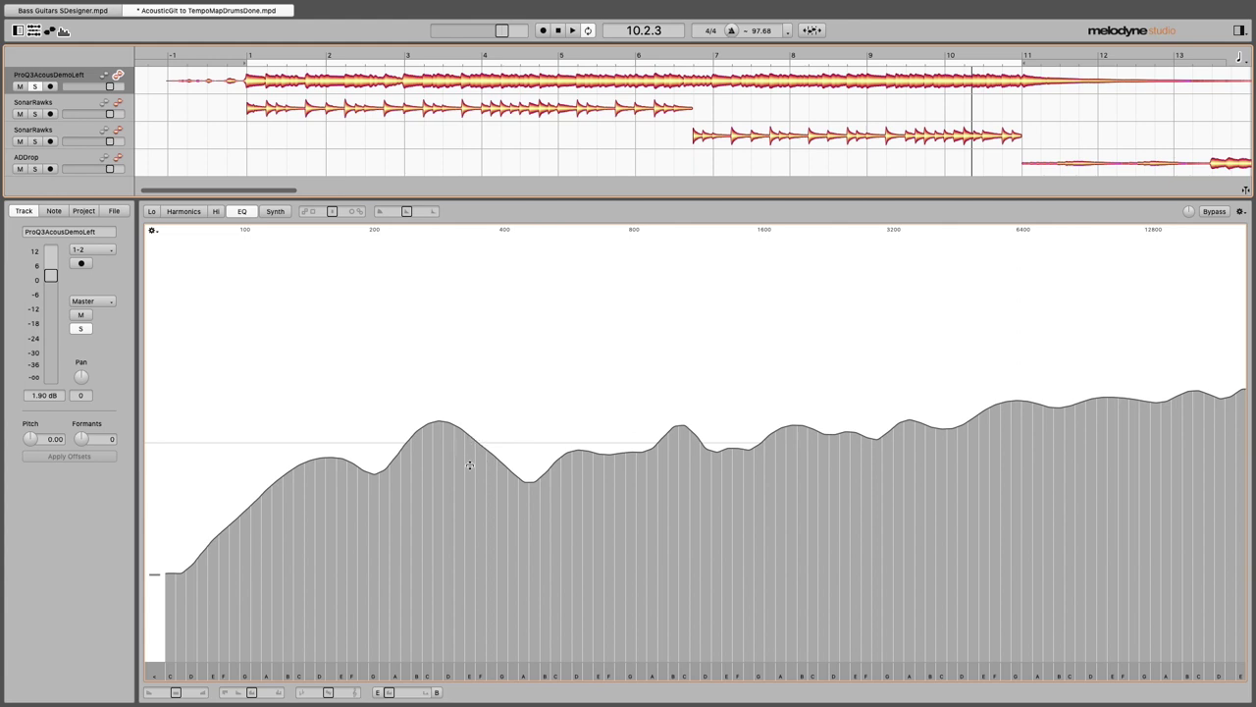
Step: Select every E band and boost them by about 3.87 dB during playback
{"action": "double_click", "coordinate": [471, 465]}
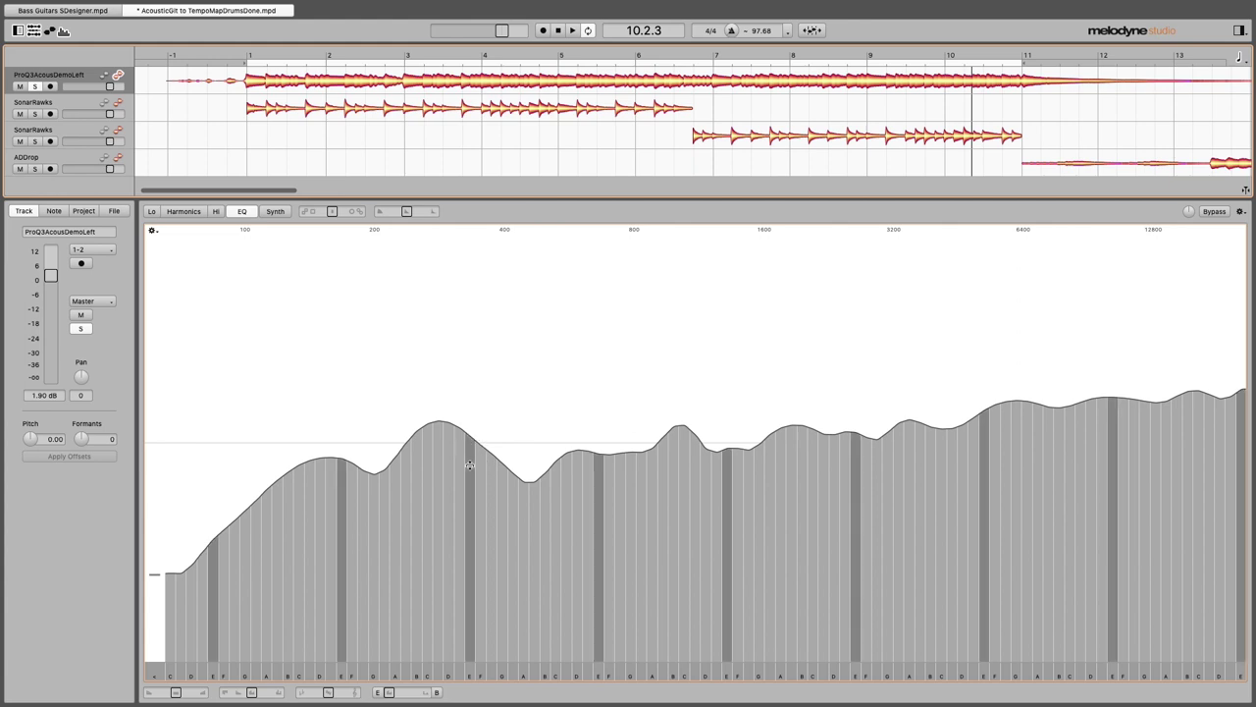
{"action": "key", "text": "space"}
{"action": "left_click_drag", "start_coordinate": [460, 452], "coordinate": [467, 361]}
{"action": "key", "text": "space"}
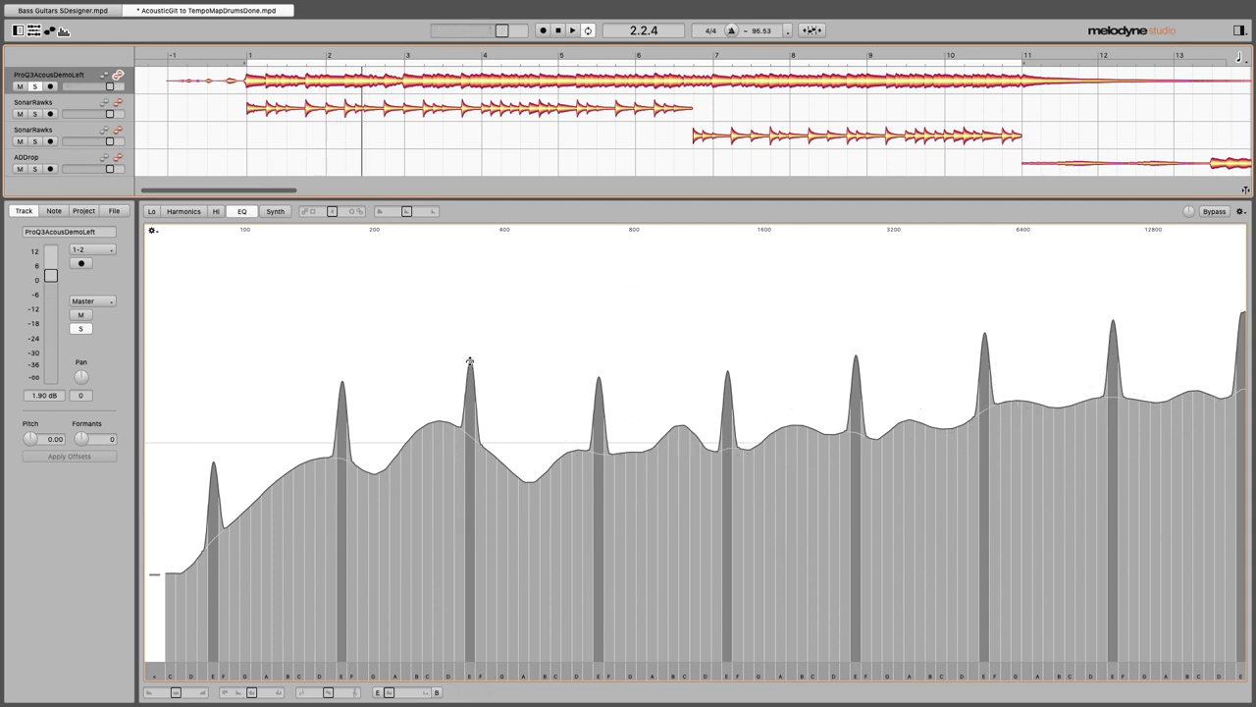
Step: Pull all E bands down below the curve into notches while listening
{"action": "key", "text": "space"}
{"action": "left_click_drag", "start_coordinate": [469, 361], "coordinate": [471, 469]}
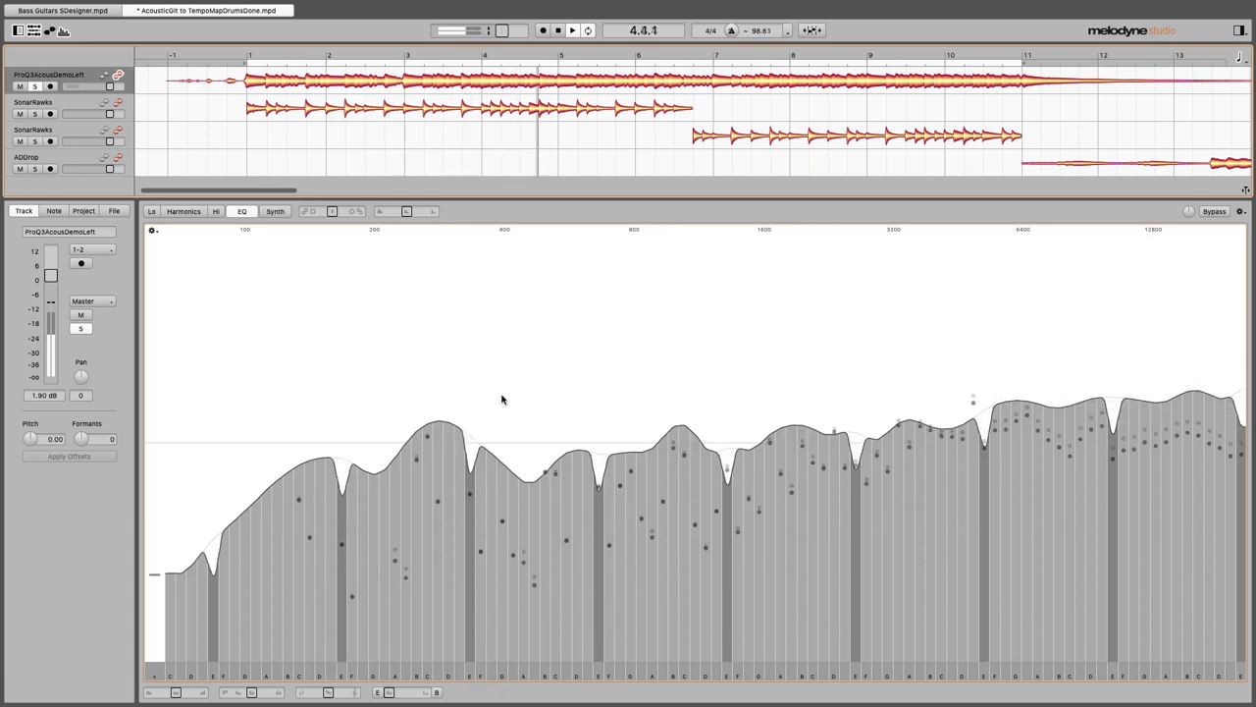
{"action": "key", "text": "space"}
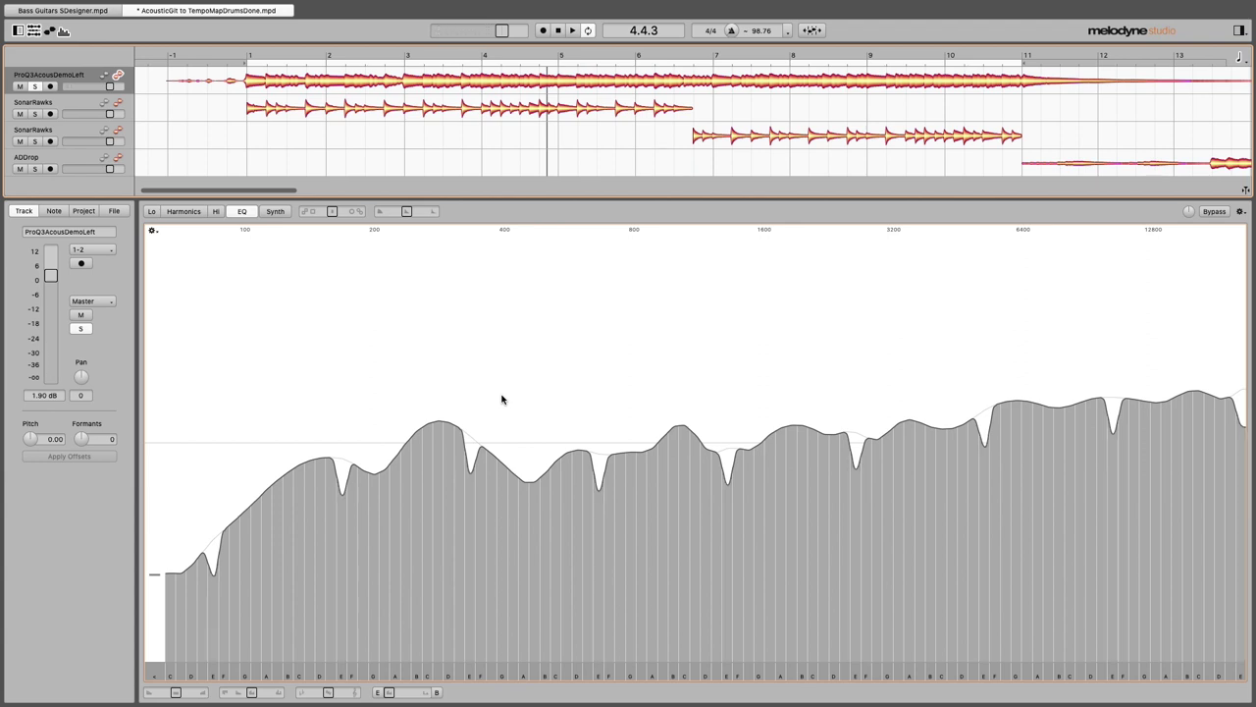
Step: Undo the E-band boost and cut, then notch the E bands near 400 Hz and 170 Hz by about 7.6 dB
{"action": "key", "text": "super+z"}
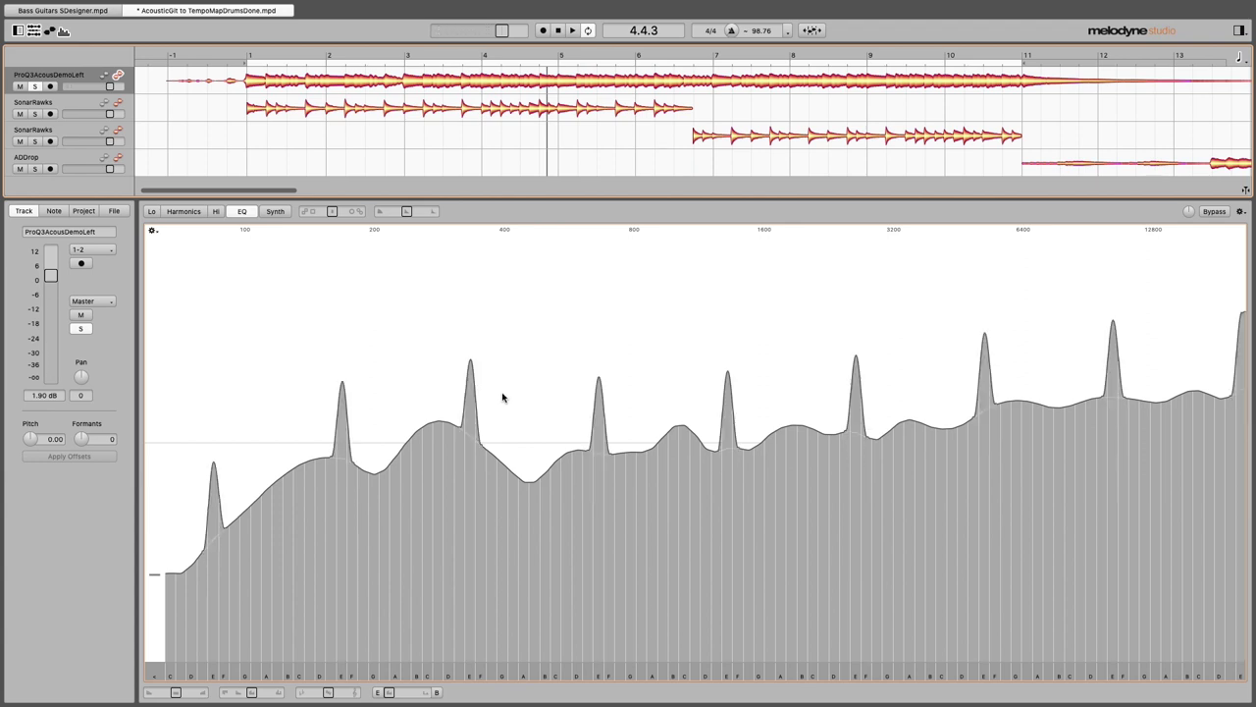
{"action": "key", "text": "super+z"}
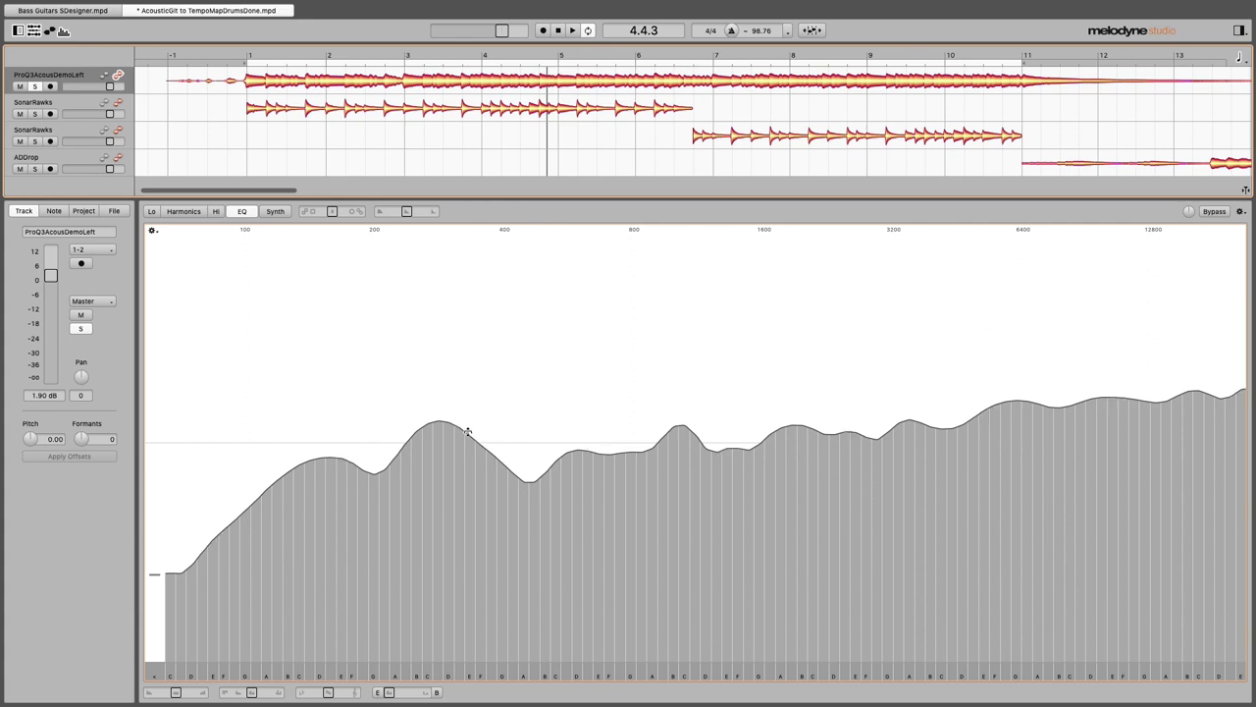
{"action": "left_click_drag", "start_coordinate": [469, 429], "coordinate": [469, 490]}
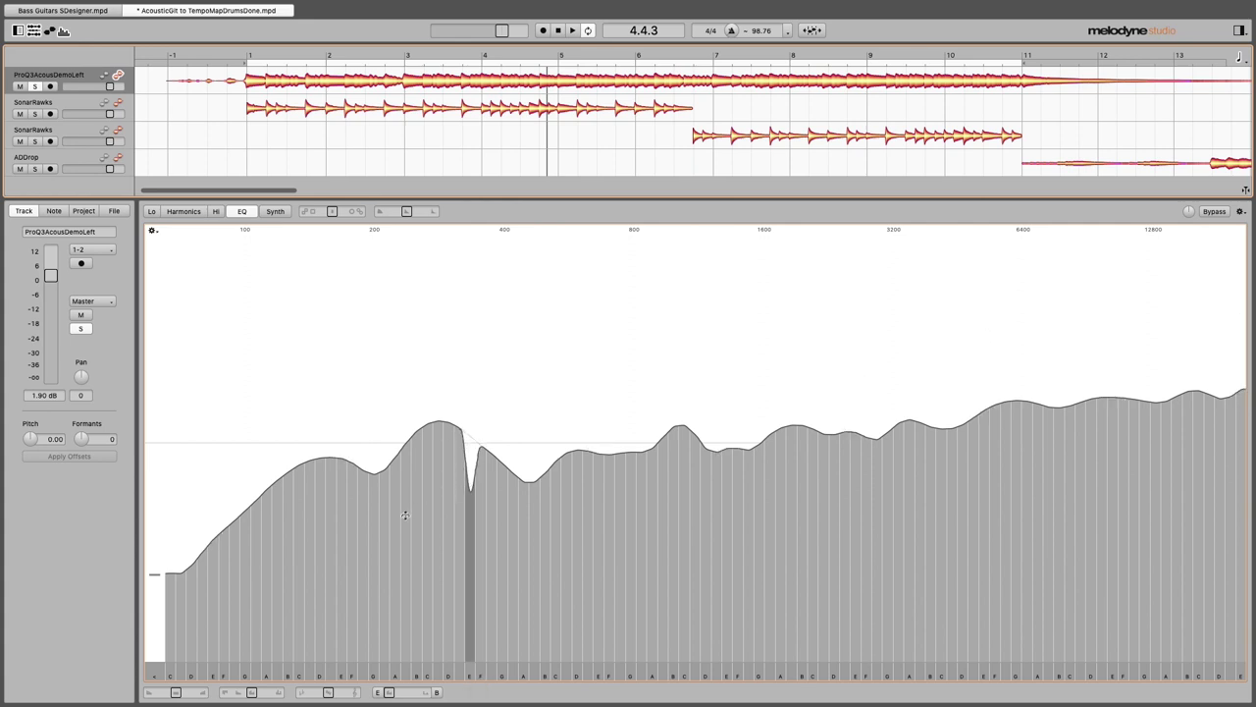
{"action": "left_click_drag", "start_coordinate": [332, 460], "coordinate": [342, 538]}
{"action": "left_click", "coordinate": [342, 462]}
Step: Play the guitar and compare the notched EQ against Bypass, then re-enable the EQ
{"action": "key", "text": "space"}
{"action": "left_click", "coordinate": [388, 401]}
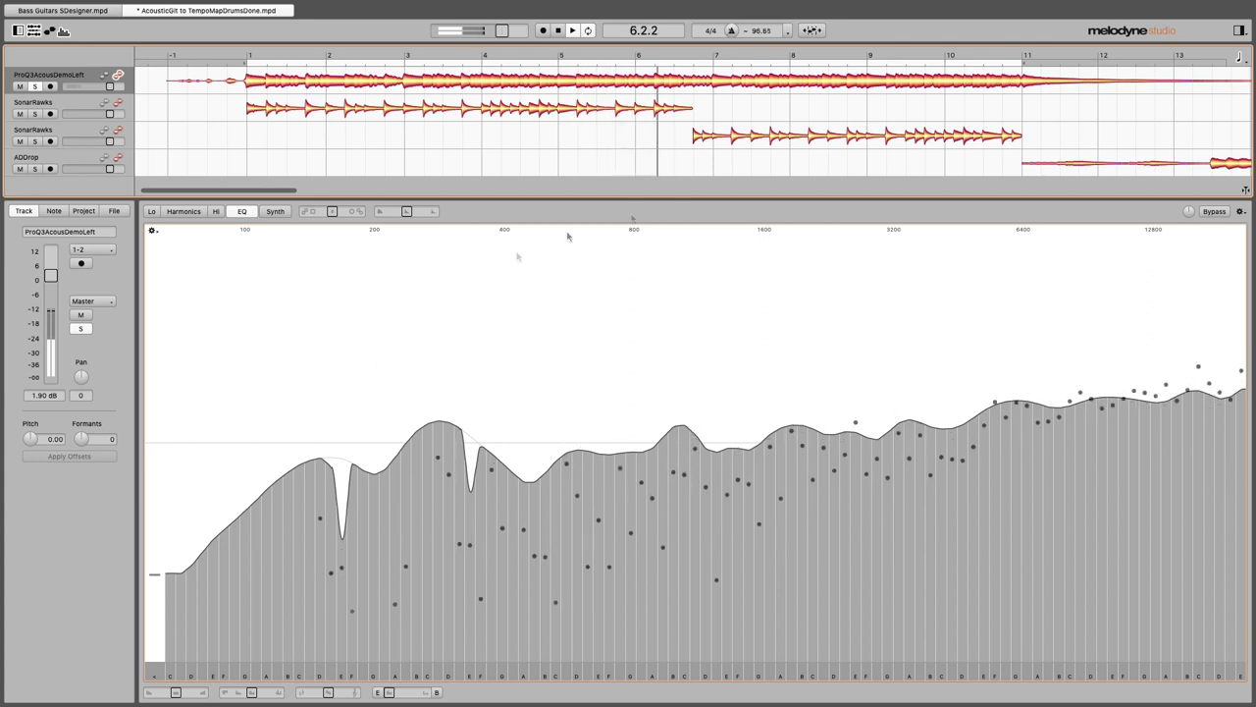
{"action": "left_click", "coordinate": [1215, 212]}
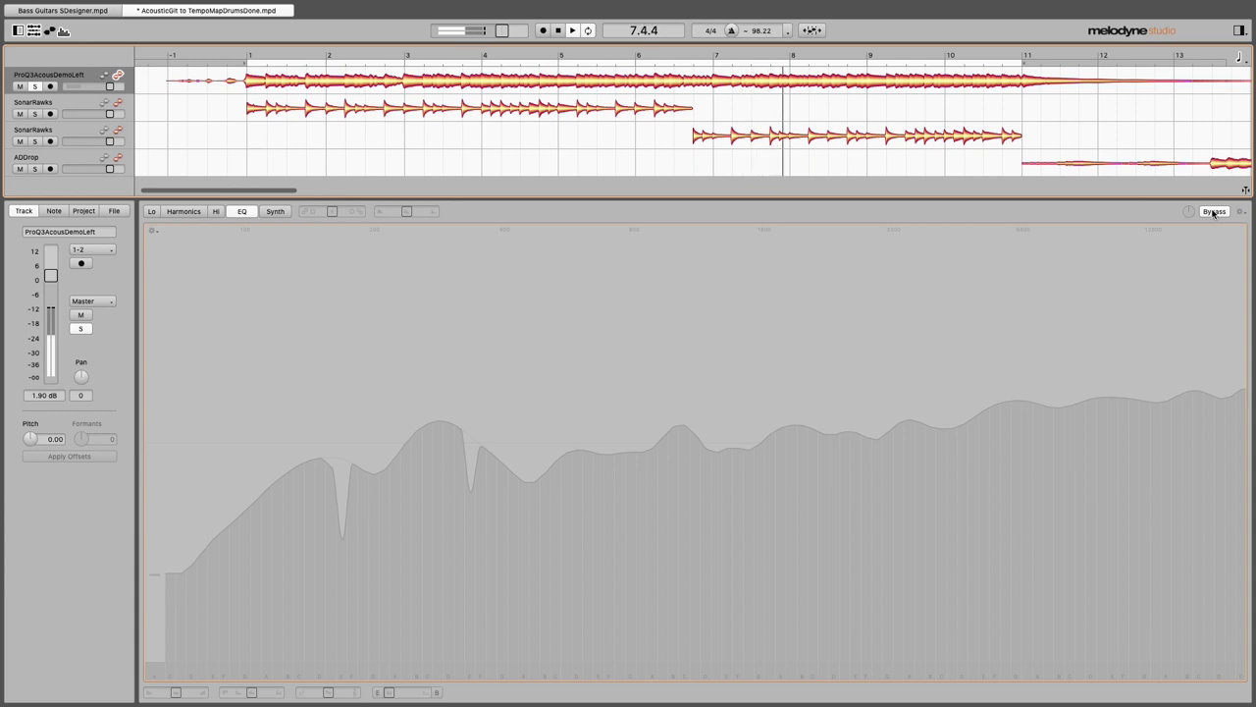
{"action": "left_click", "coordinate": [1214, 212]}
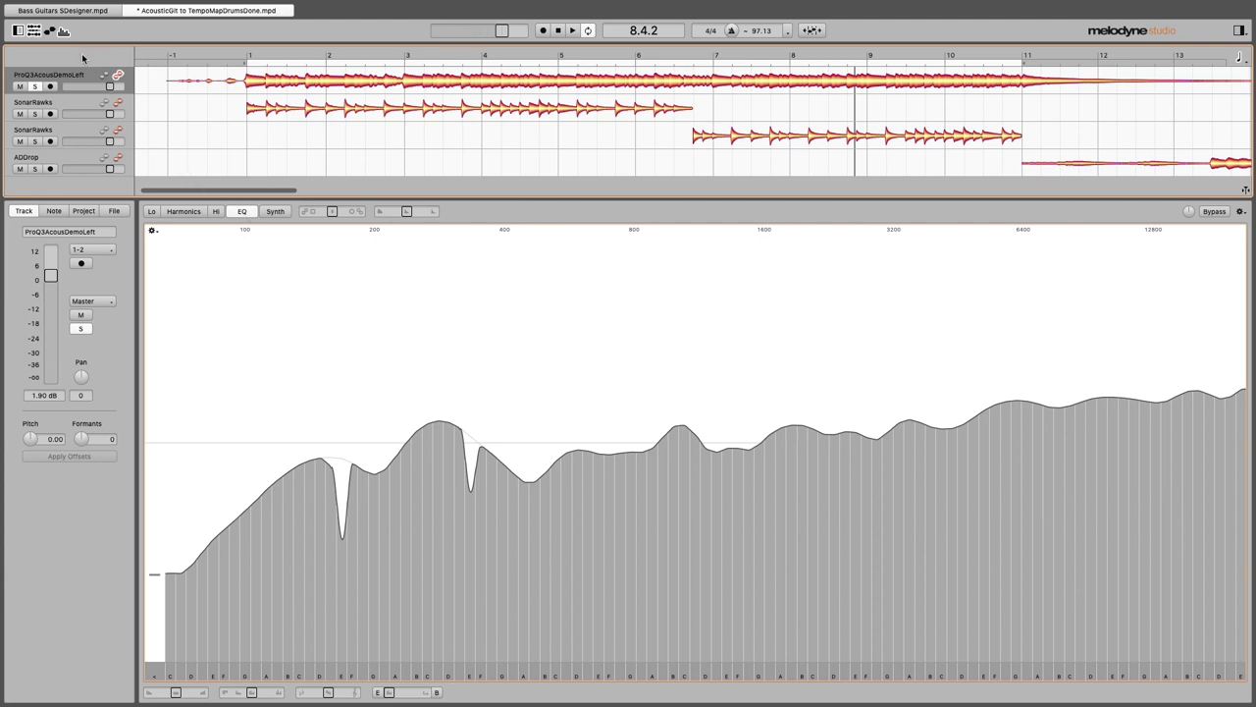
Step: Make the EQ pane taller and reopen the Note Editor between the arrangement and the EQ
{"action": "left_click", "coordinate": [64, 32]}
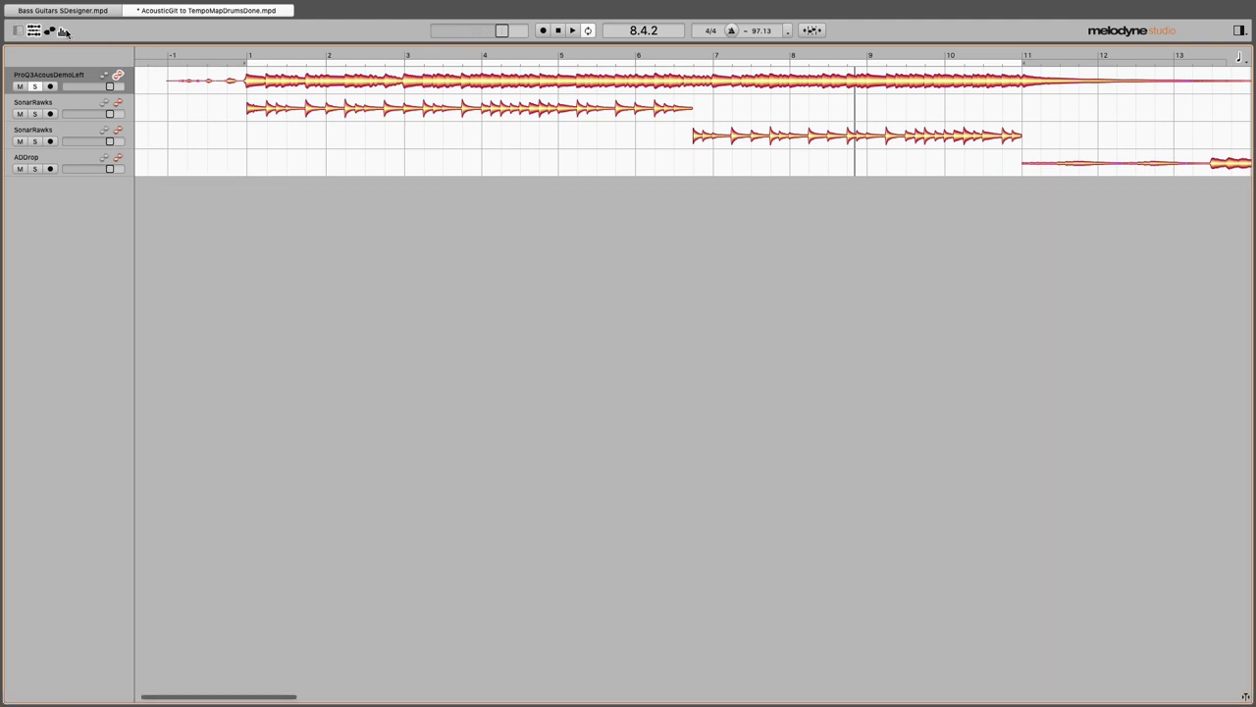
{"action": "left_click", "coordinate": [63, 32]}
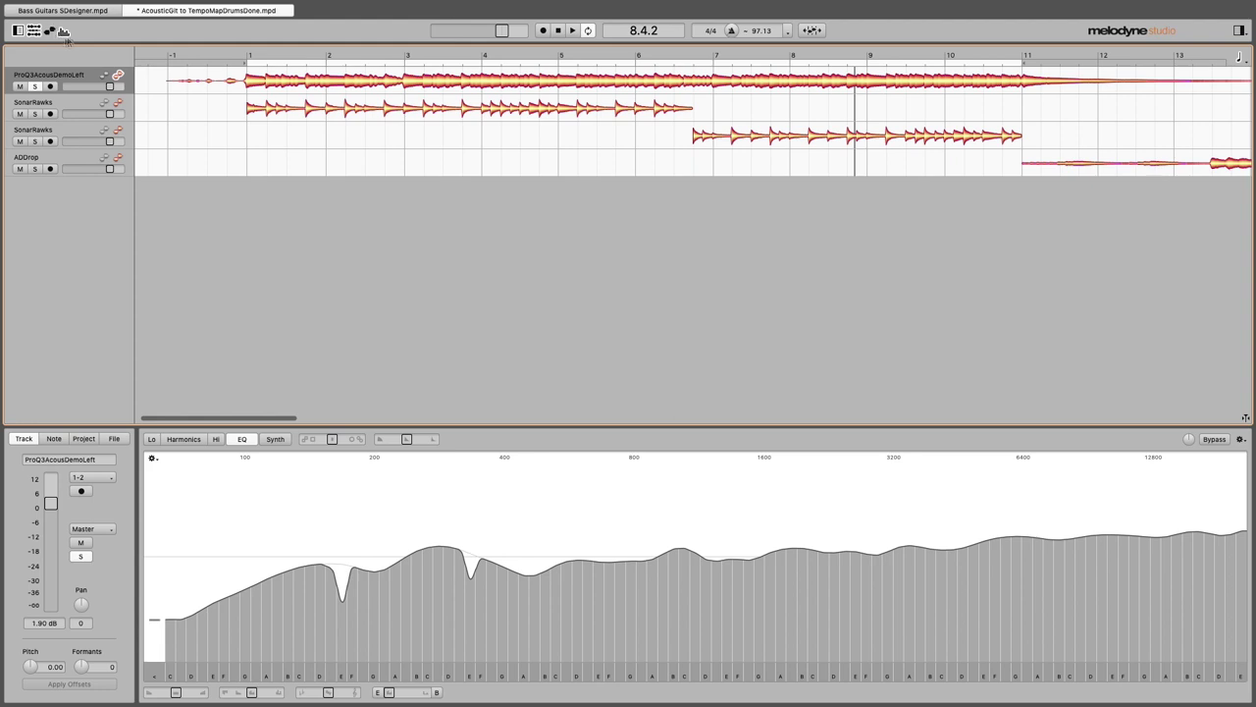
{"action": "left_click", "coordinate": [64, 32]}
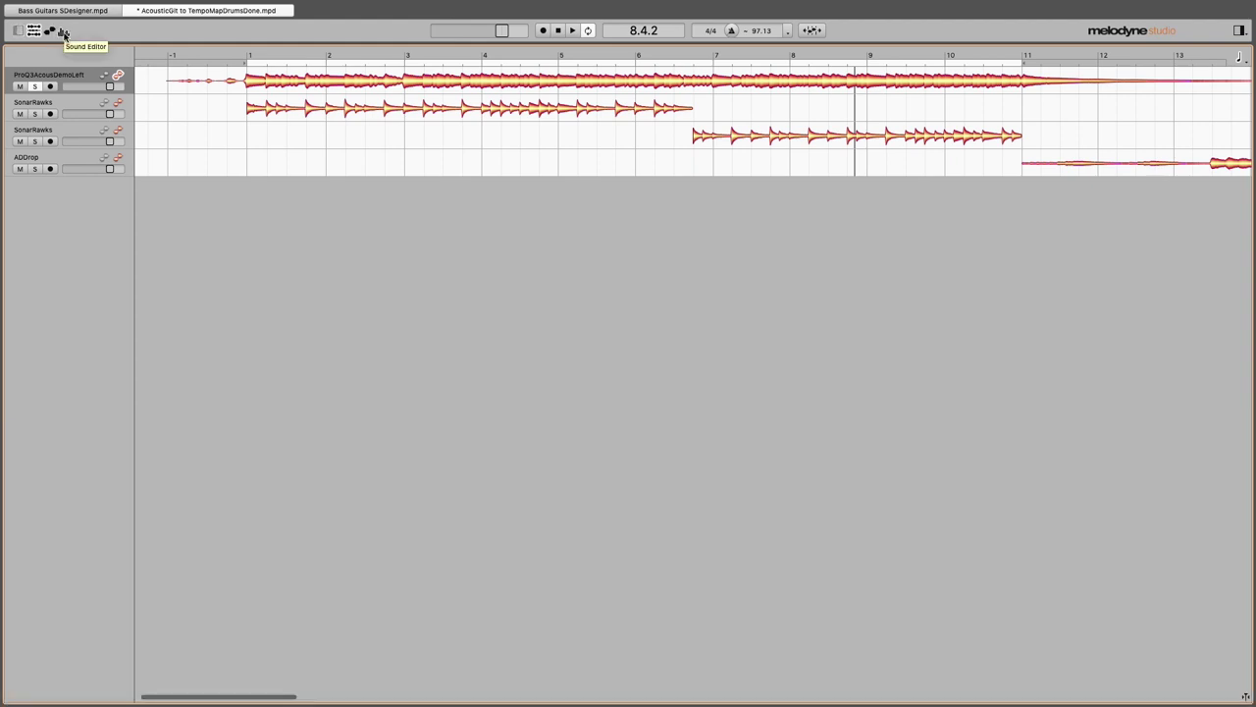
{"action": "left_click", "coordinate": [64, 32]}
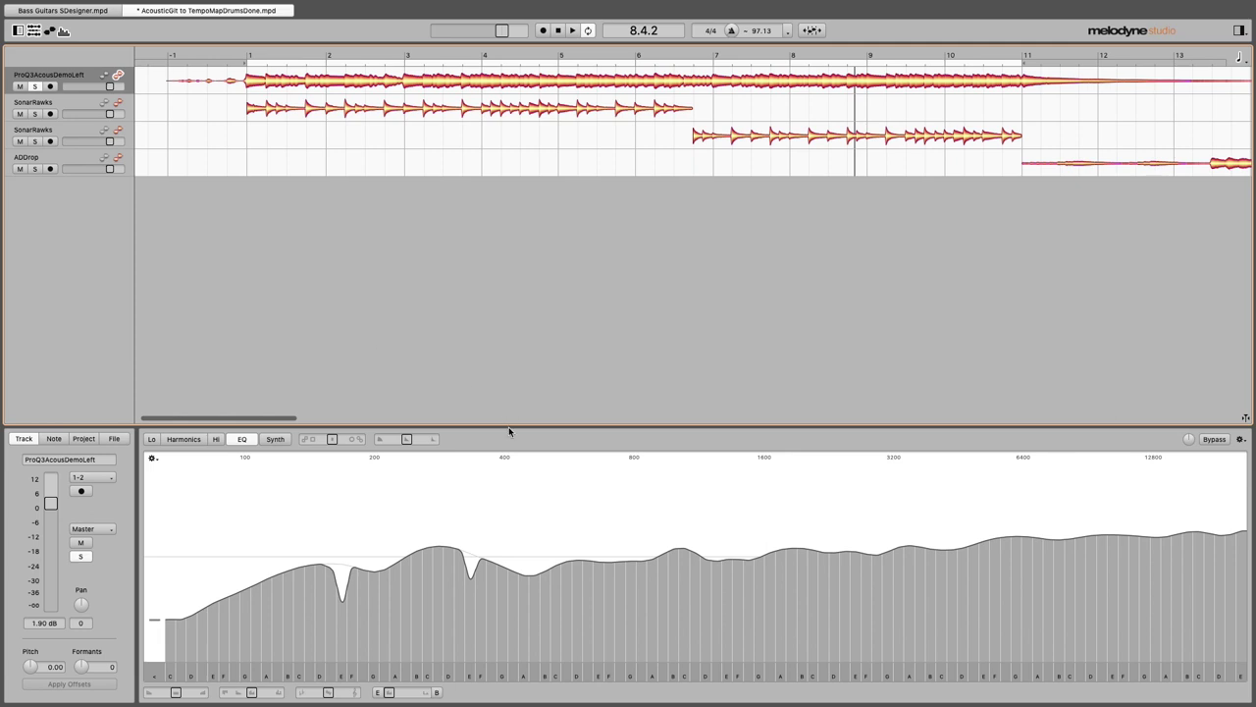
{"action": "left_click_drag", "start_coordinate": [509, 429], "coordinate": [528, 339]}
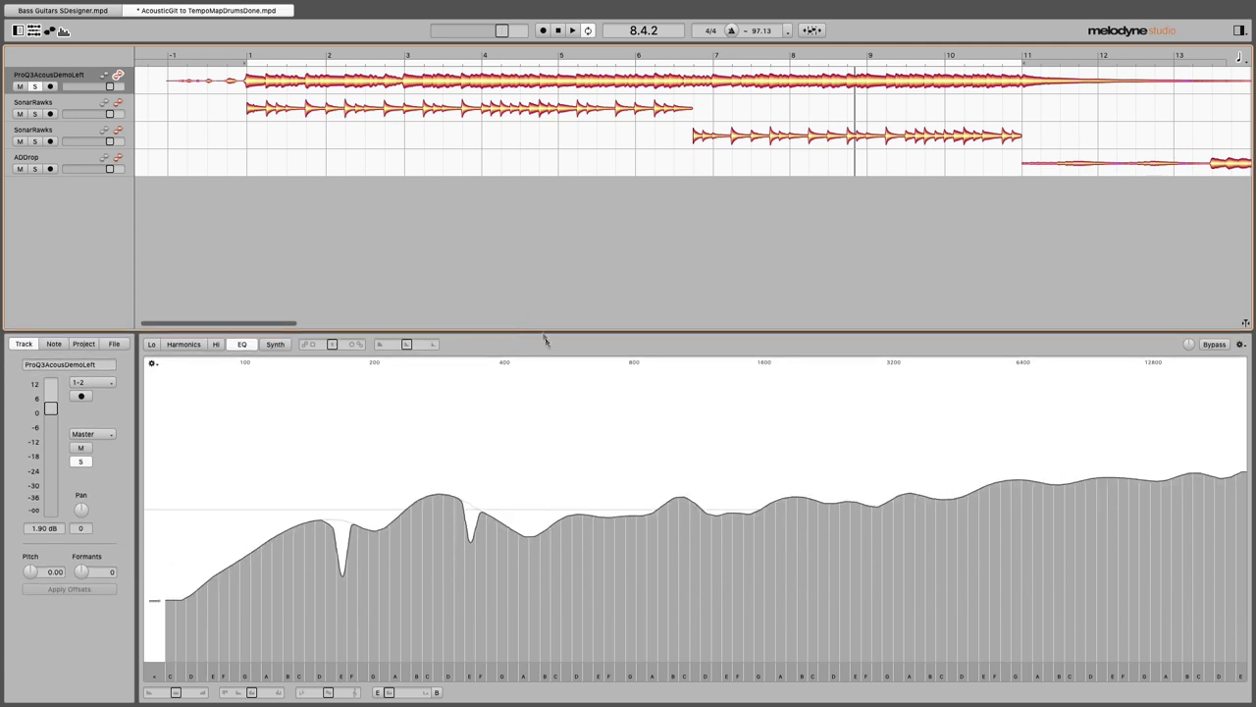
{"action": "left_click", "coordinate": [49, 31]}
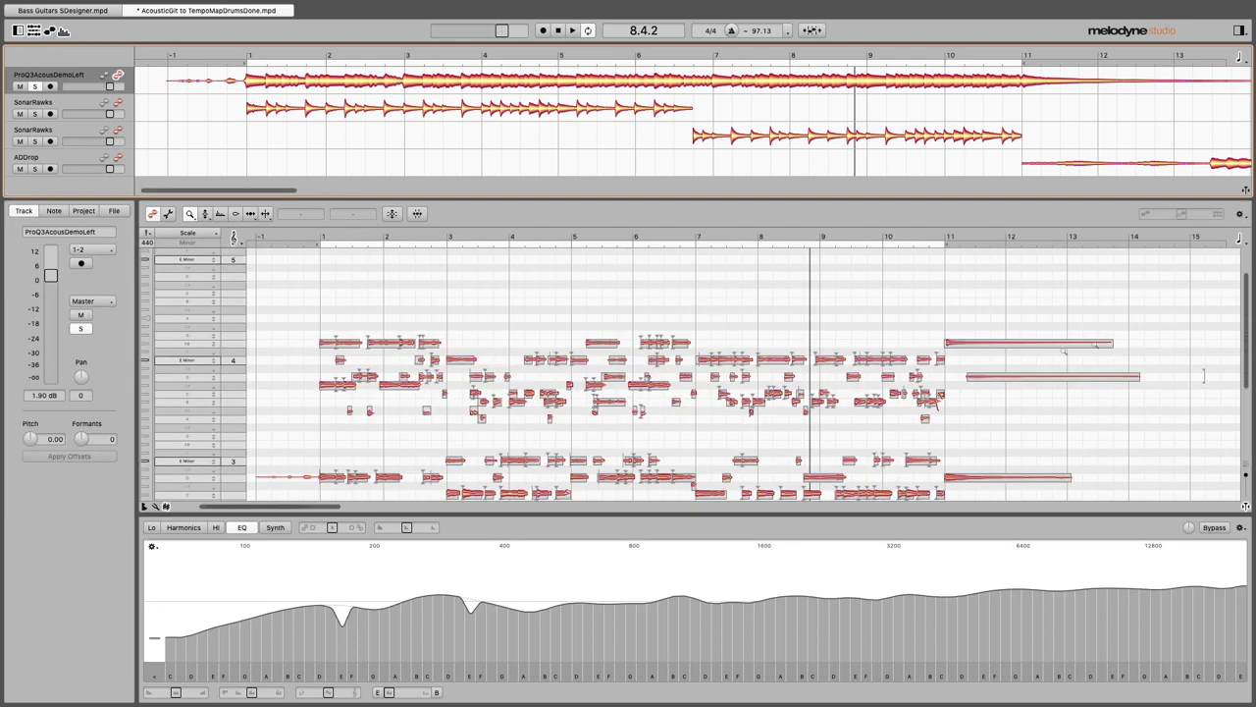
{"action": "left_click_drag", "start_coordinate": [1249, 332], "coordinate": [1250, 351]}
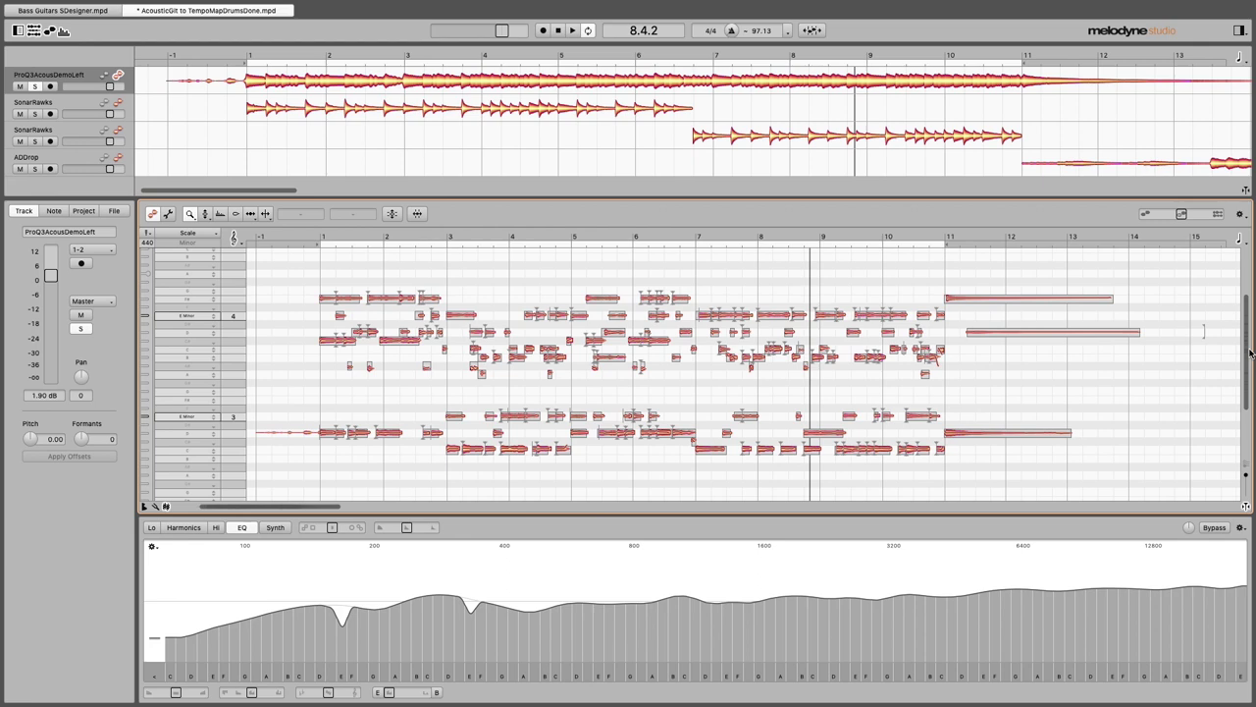